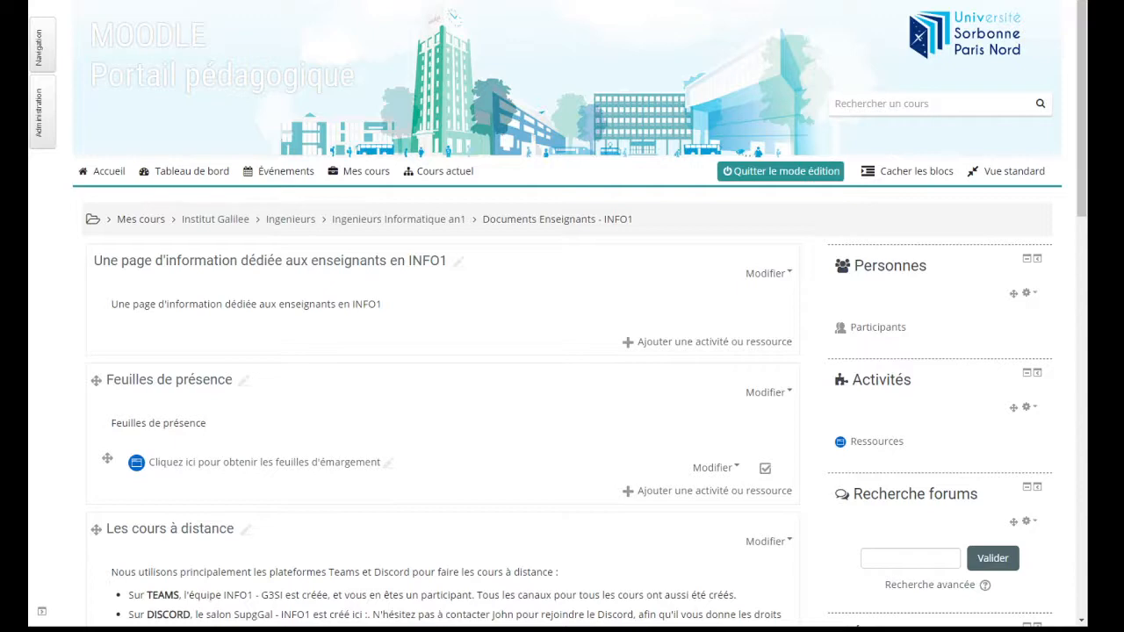
Give Section 4 of the course the custom name "Feuille de présence" and save it.
scroll(325, 326, down, 10)
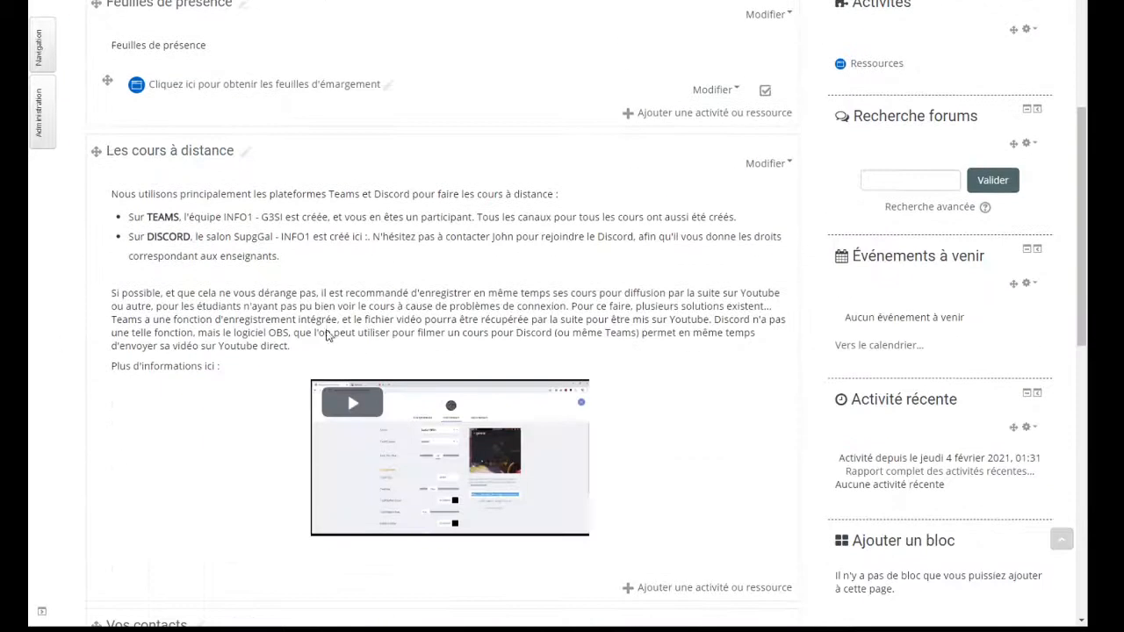
scroll(321, 328, down, 3)
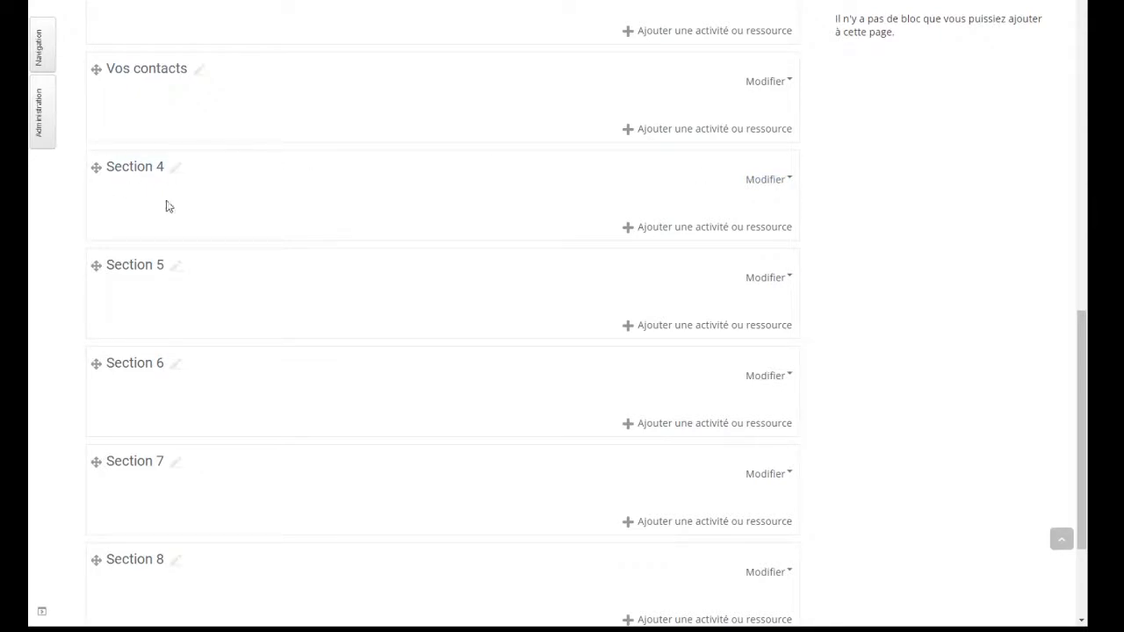
click(765, 181)
click(742, 214)
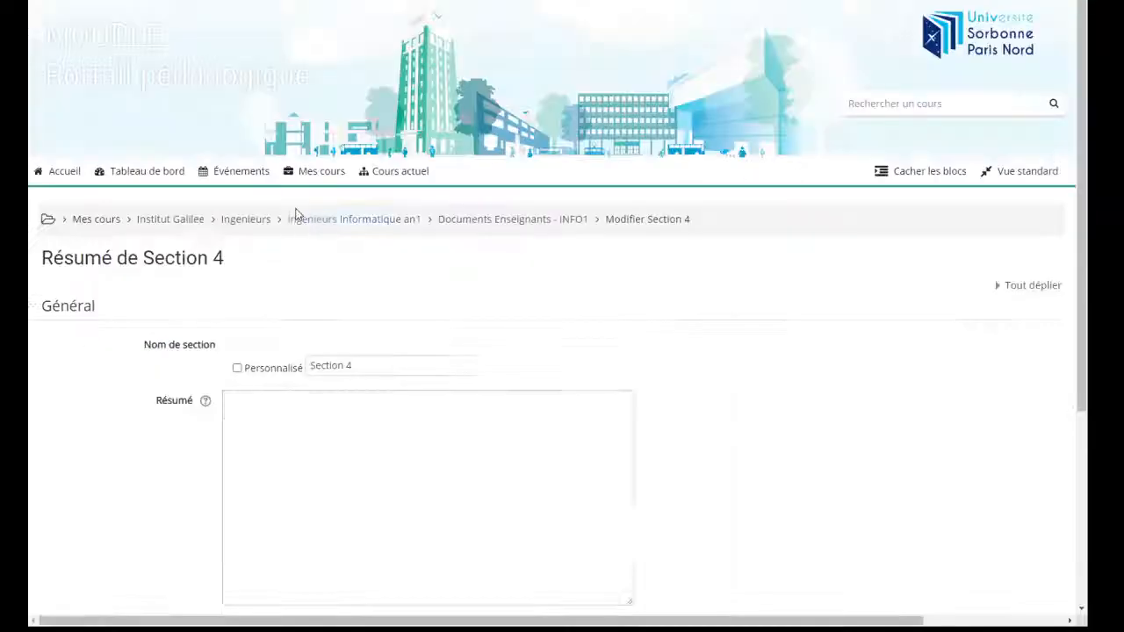
click(237, 368)
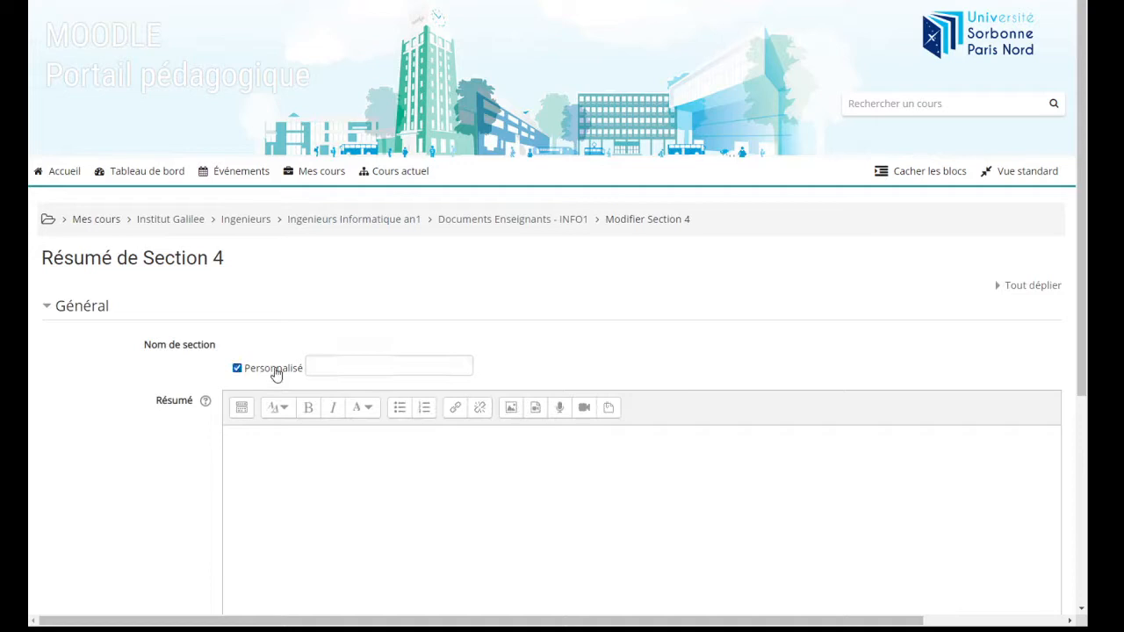
click(384, 360)
text(Feuille de pr)
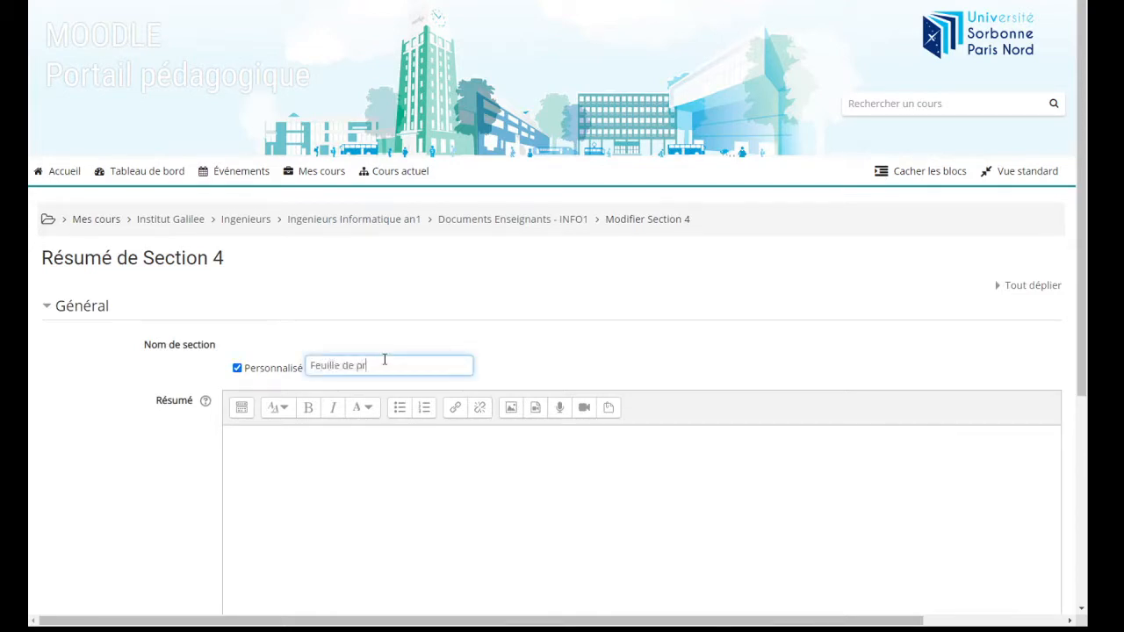
text(ésence)
scroll(378, 369, down, 4)
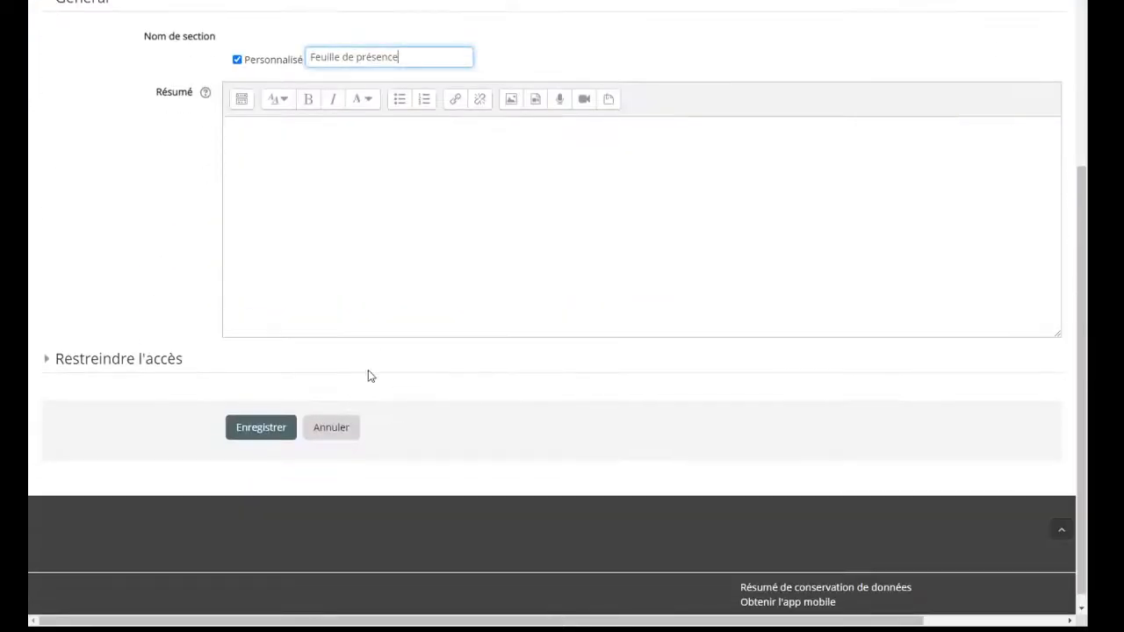
click(262, 427)
Add a Test activity to the "Feuille de présence" section.
scroll(256, 341, up, 4)
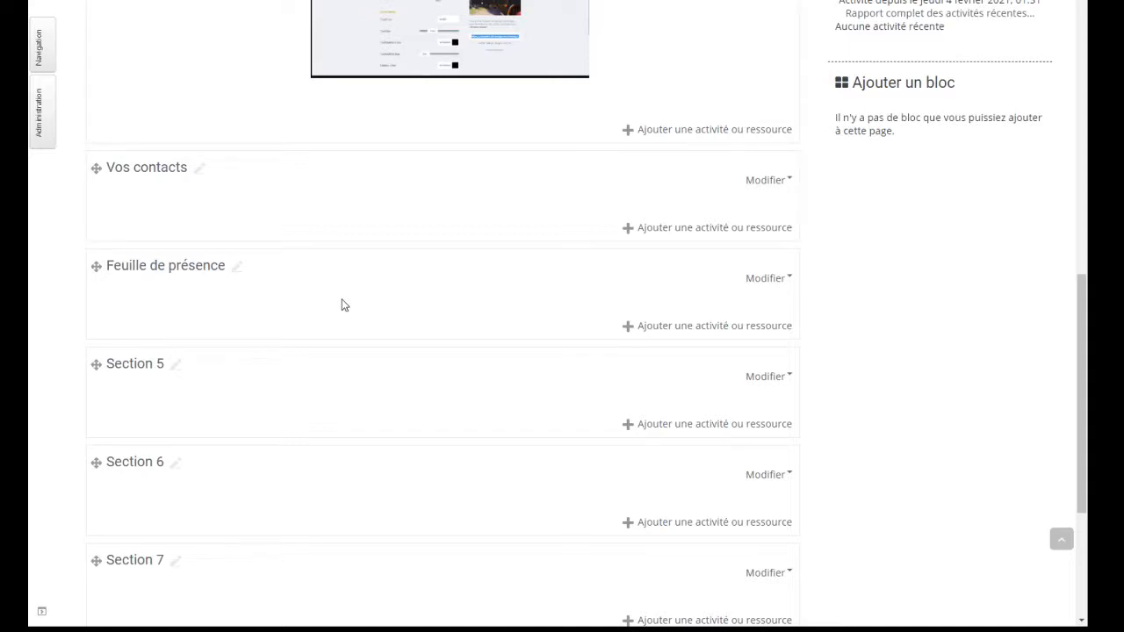
click(690, 327)
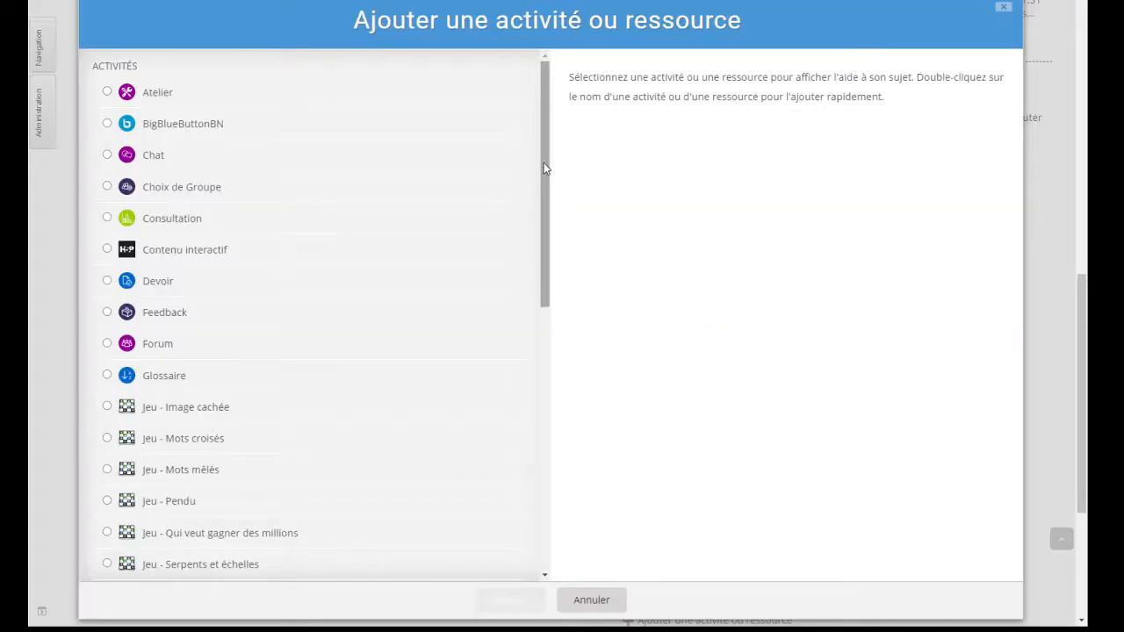
drag(544, 167, 552, 465)
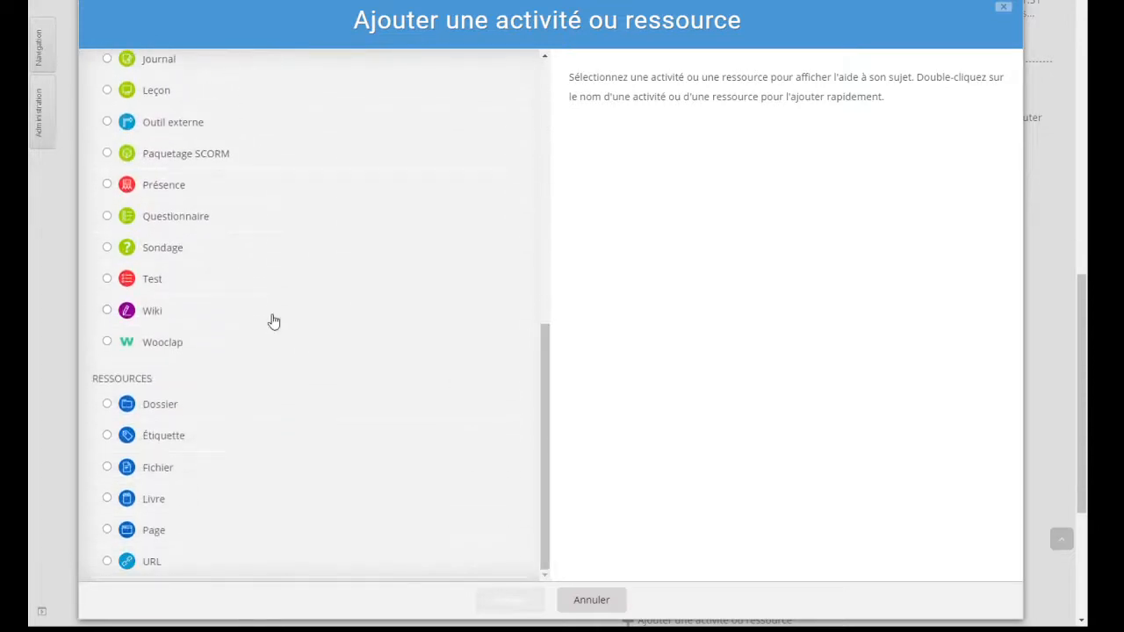
click(107, 281)
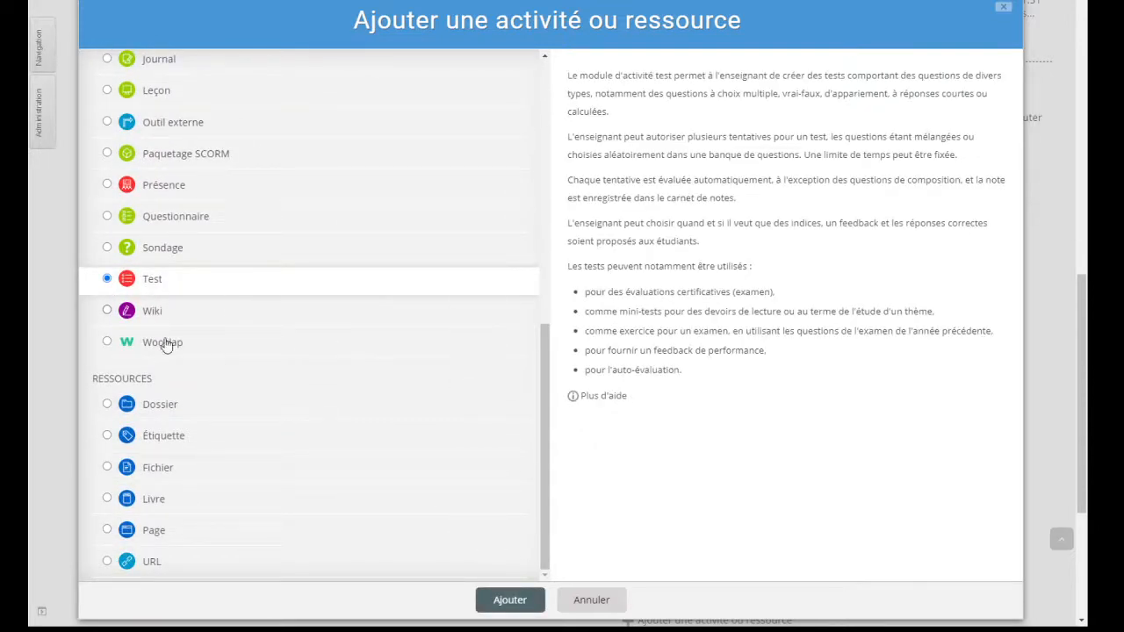
click(516, 602)
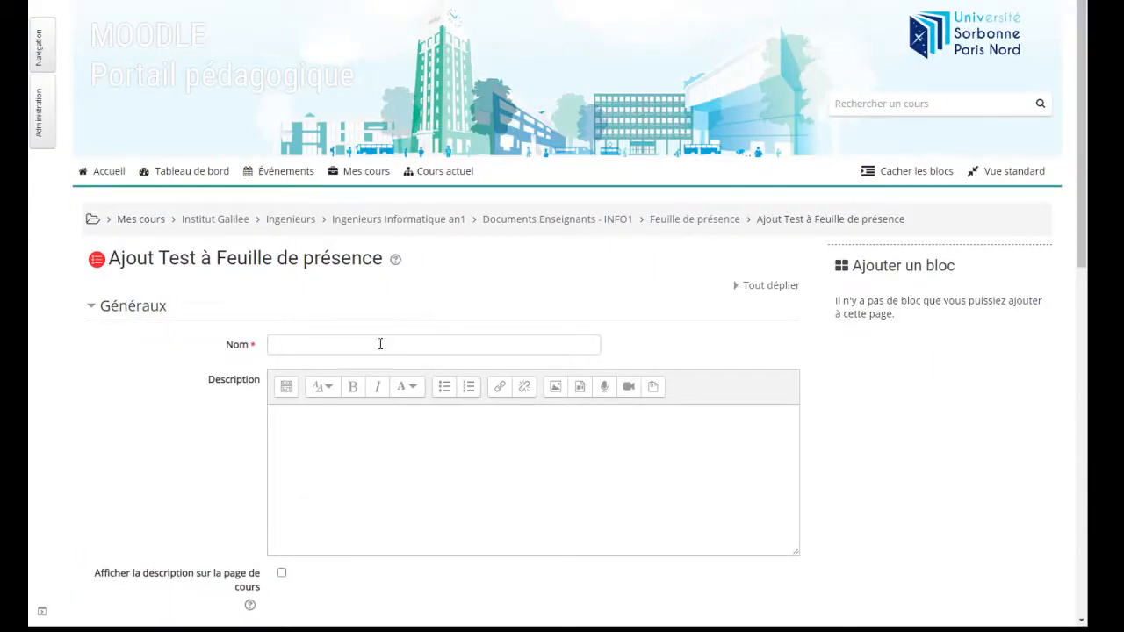
Name the new test "Feuille de présence - 4/02".
click(379, 345)
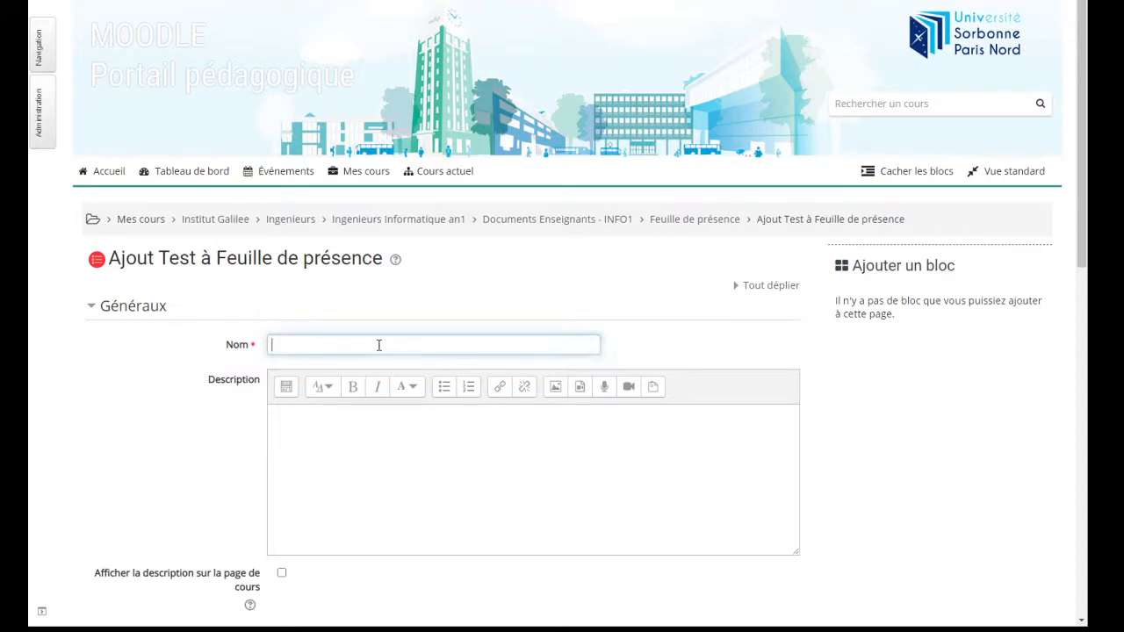
text(Feuille de présence)
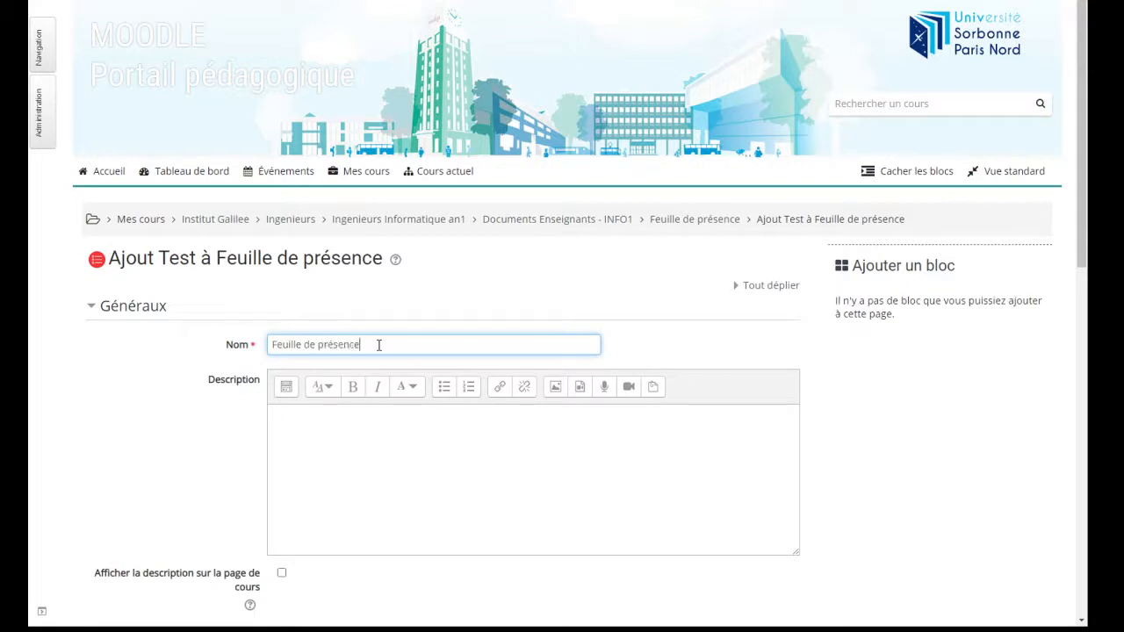
text( - 4/04/)
key(BackSpace)
key(BackSpace)
text(2)
Enable the test's opening and closing times, and set the closing hour to 13 so it closes at 13:54.
scroll(386, 346, down, 5)
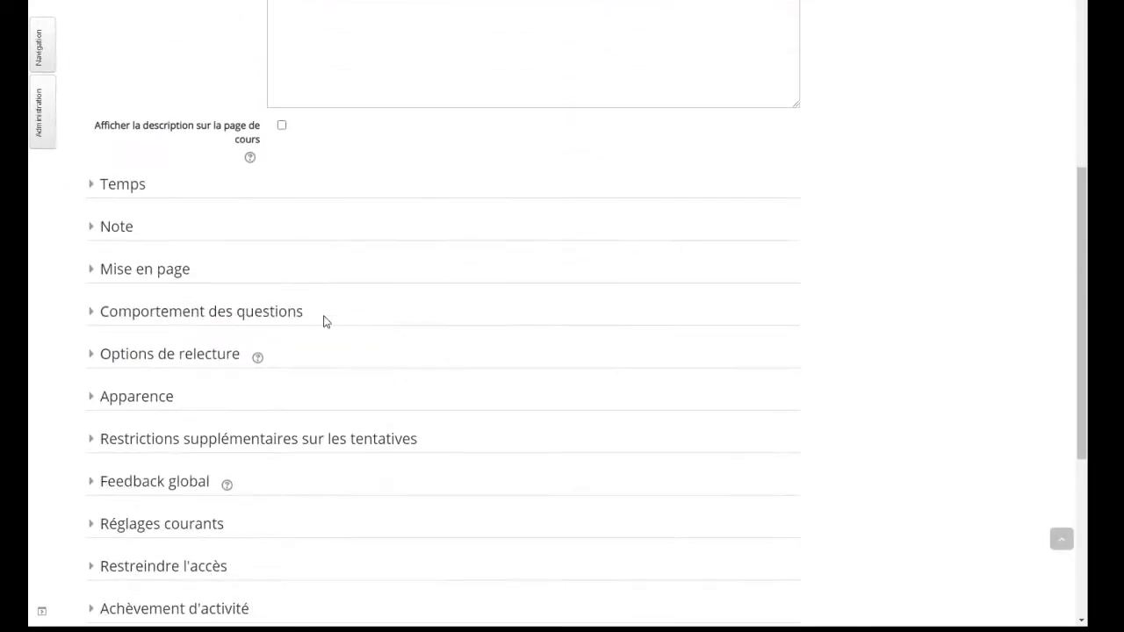
click(92, 186)
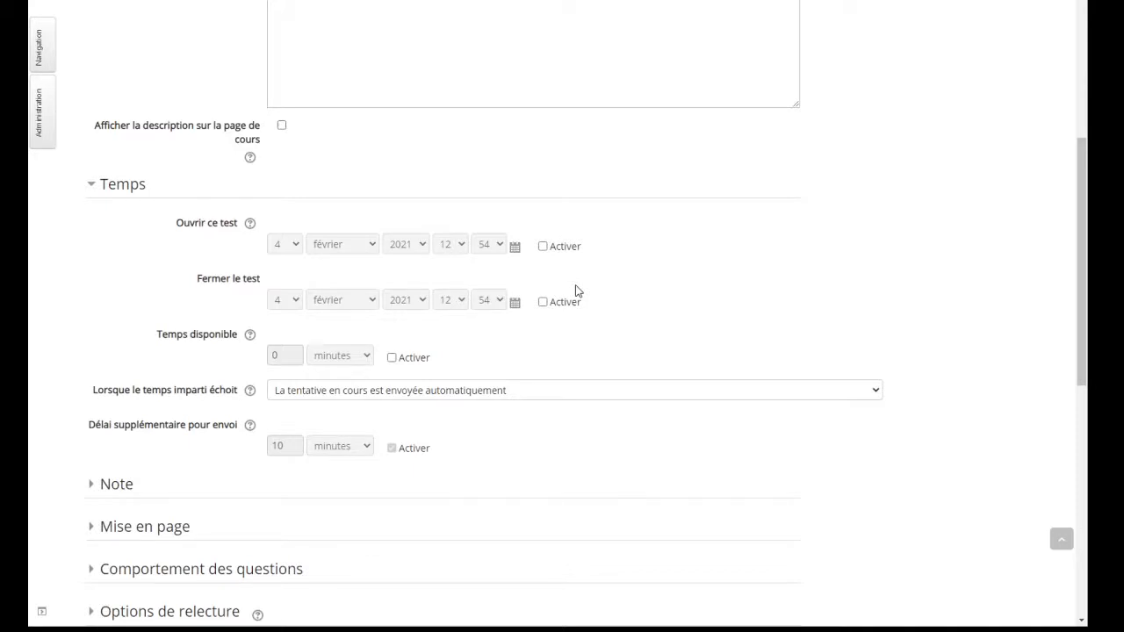
click(543, 249)
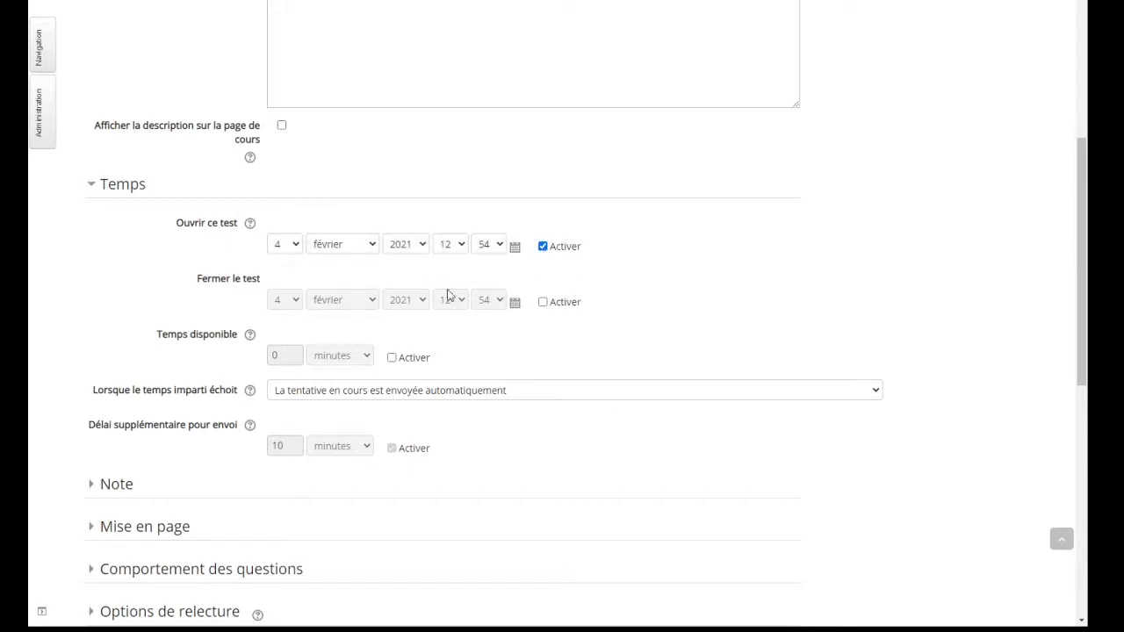
click(543, 302)
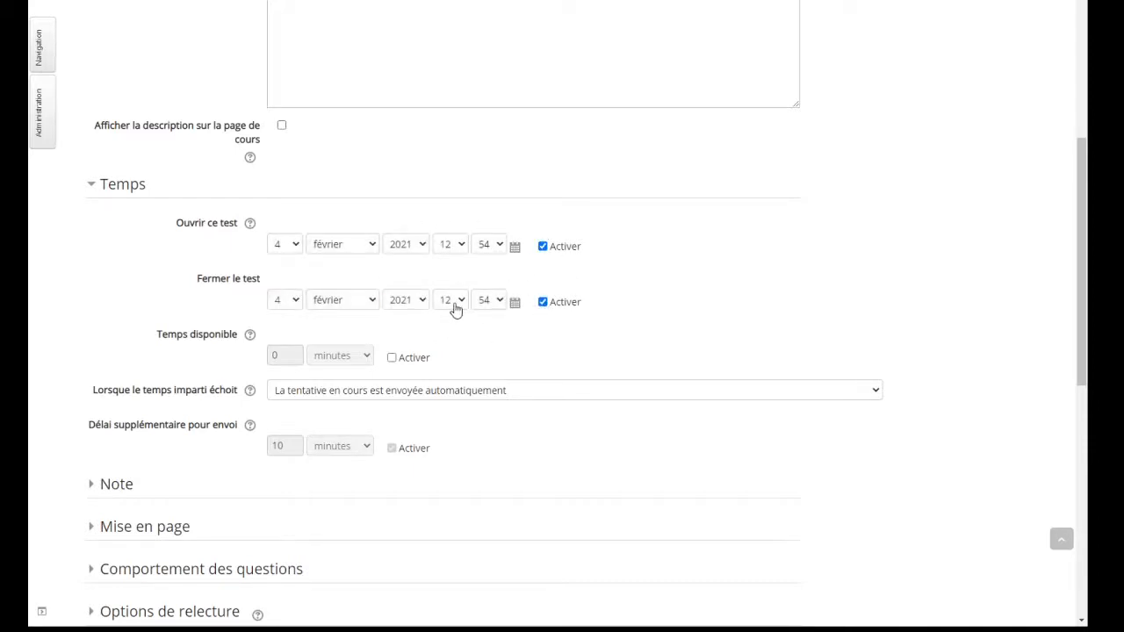
click(453, 494)
click(496, 334)
Review the test's timing and remaining setting sections, and save the test and display it.
scroll(482, 405, down, 5)
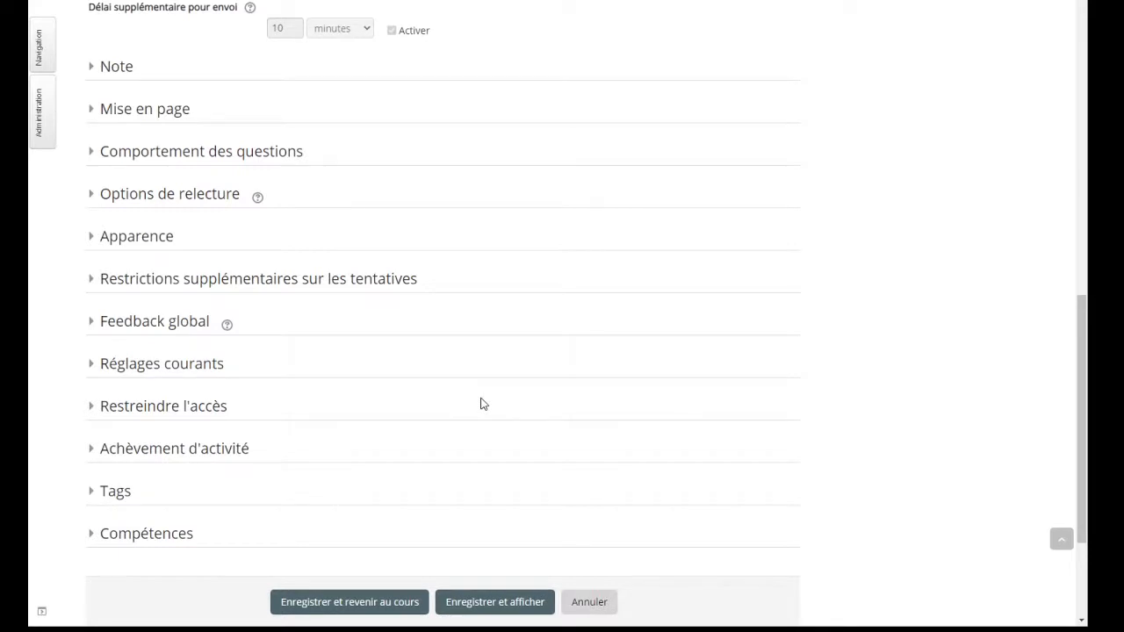
scroll(481, 405, up, 5)
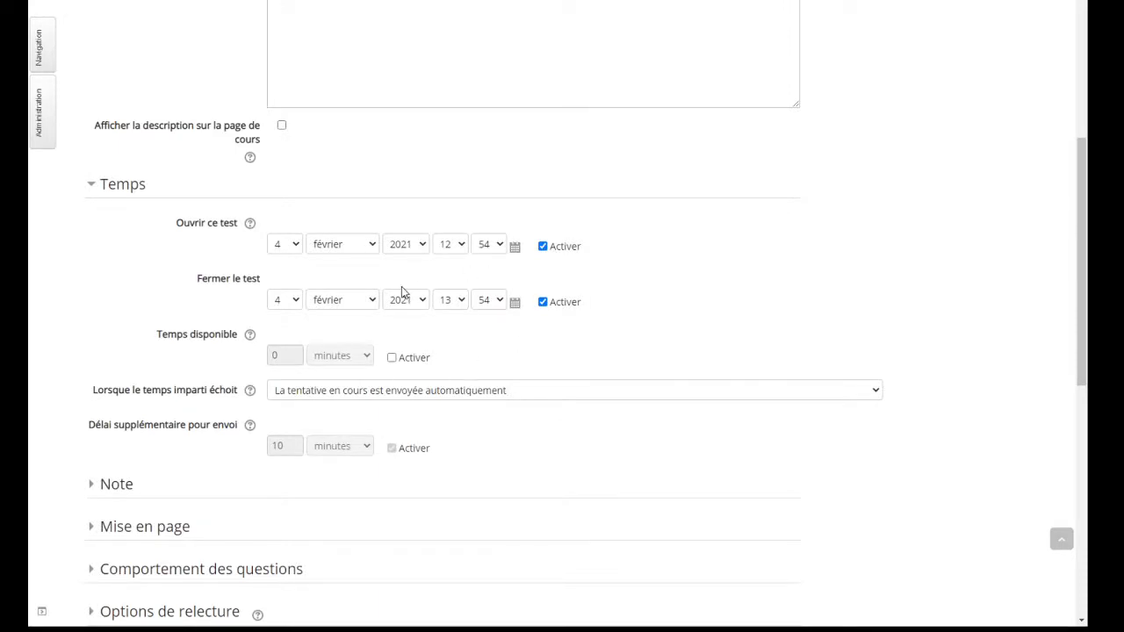
scroll(401, 286, down, 10)
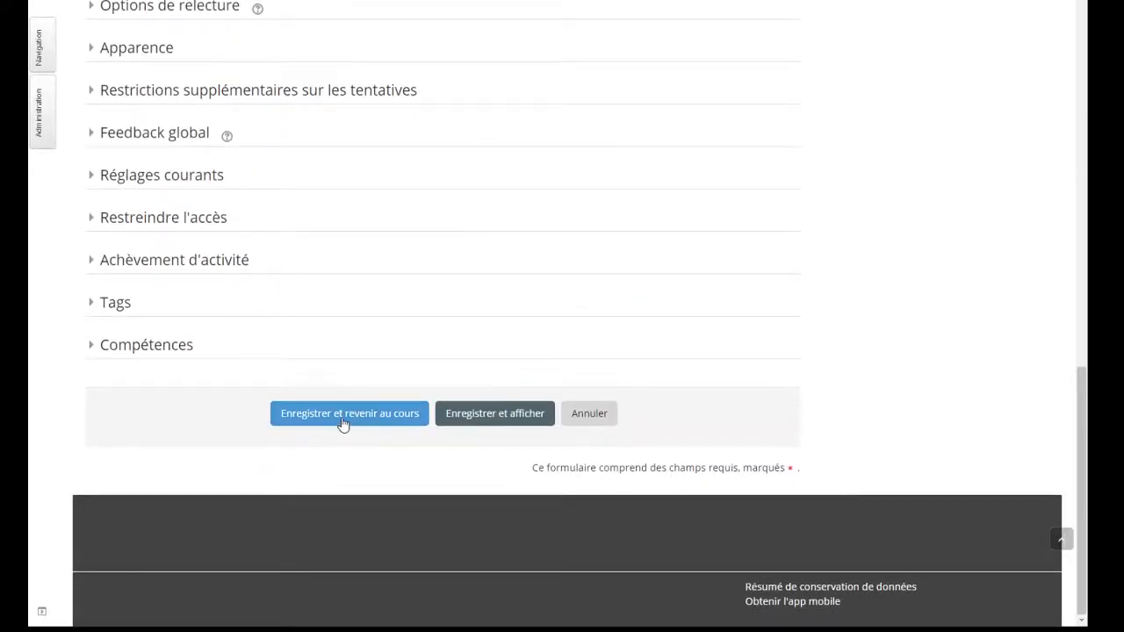
click(481, 421)
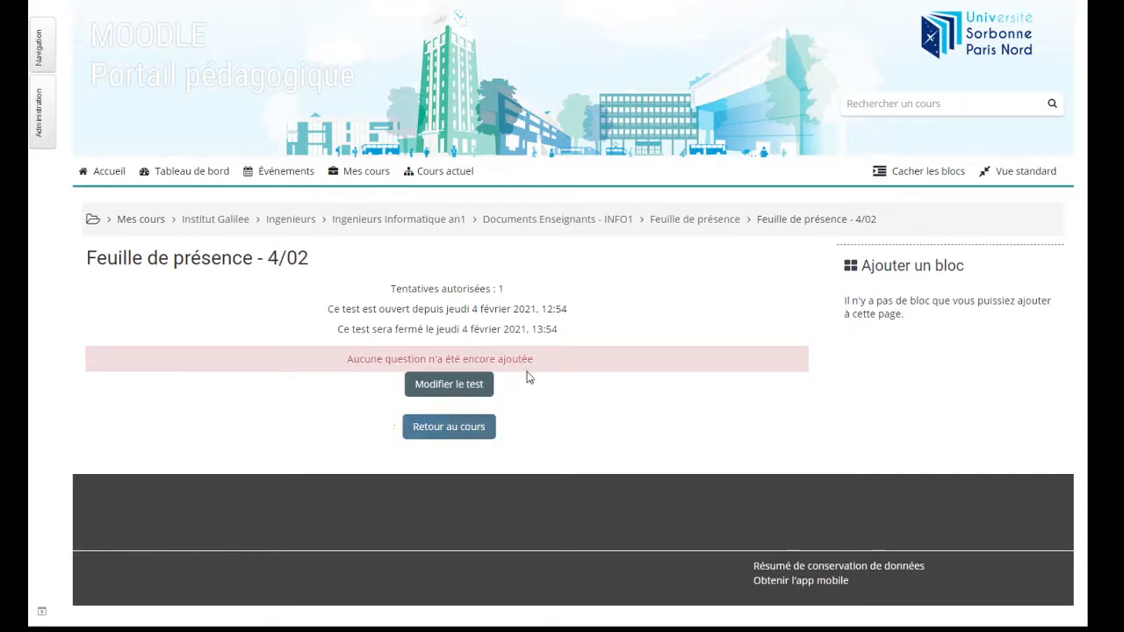
Edit the test and add a new multiple-choice question (Choix multiple).
click(449, 386)
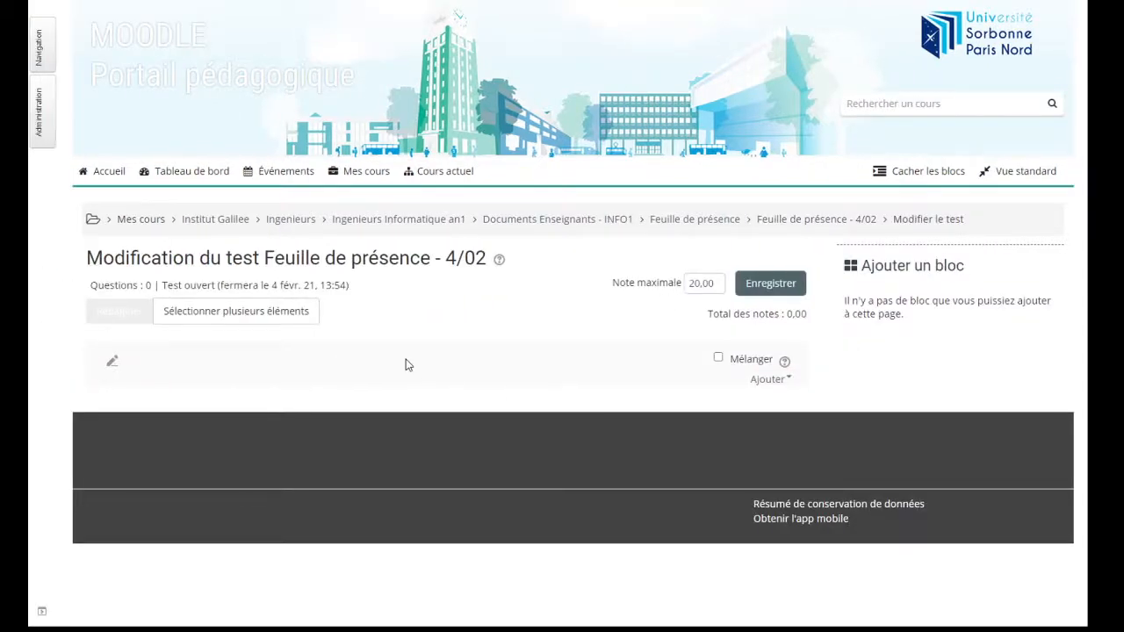
click(765, 383)
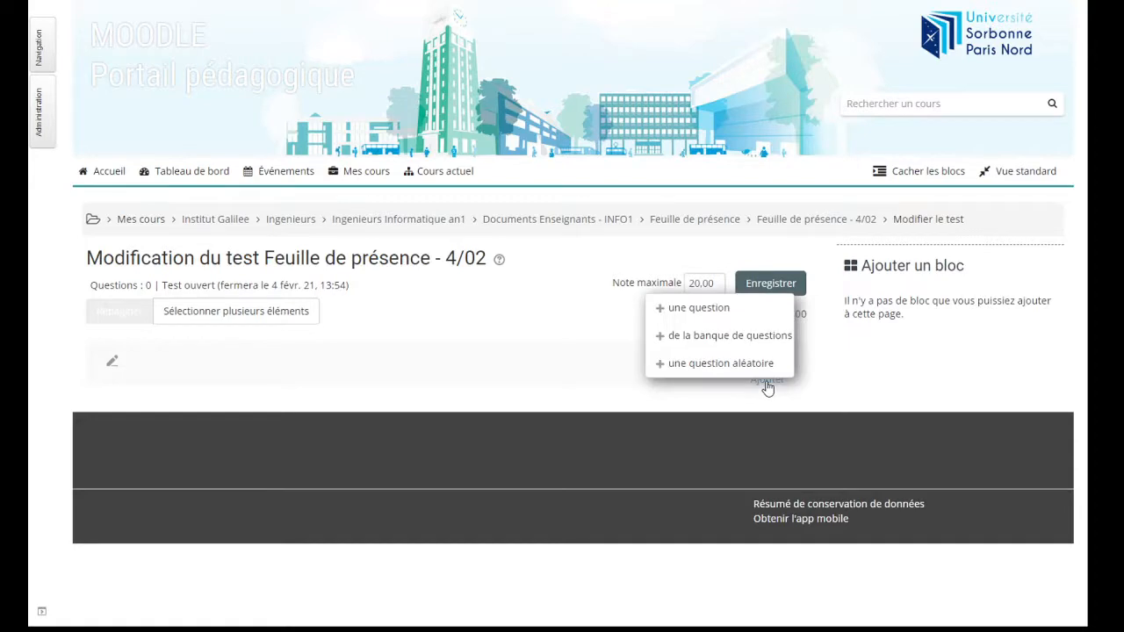
click(678, 312)
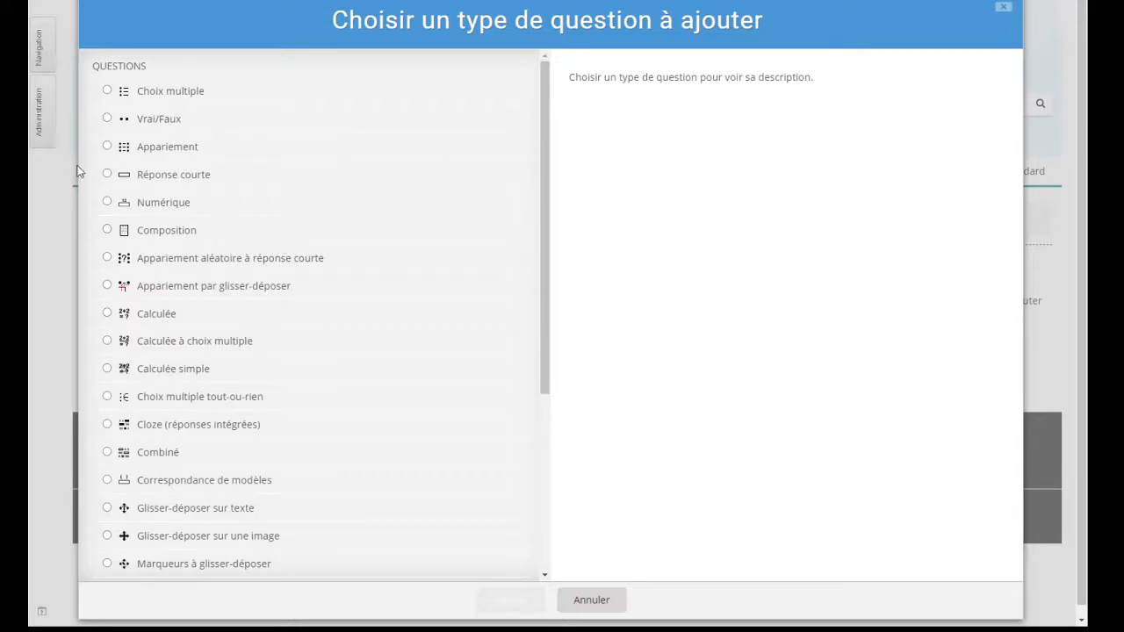
click(107, 91)
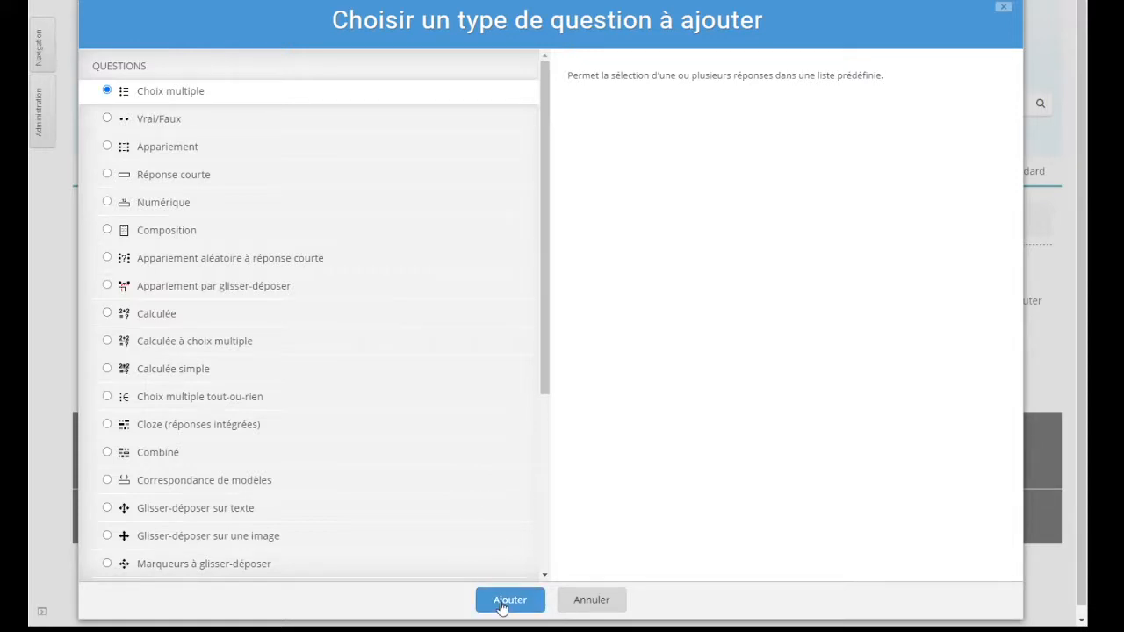
click(508, 601)
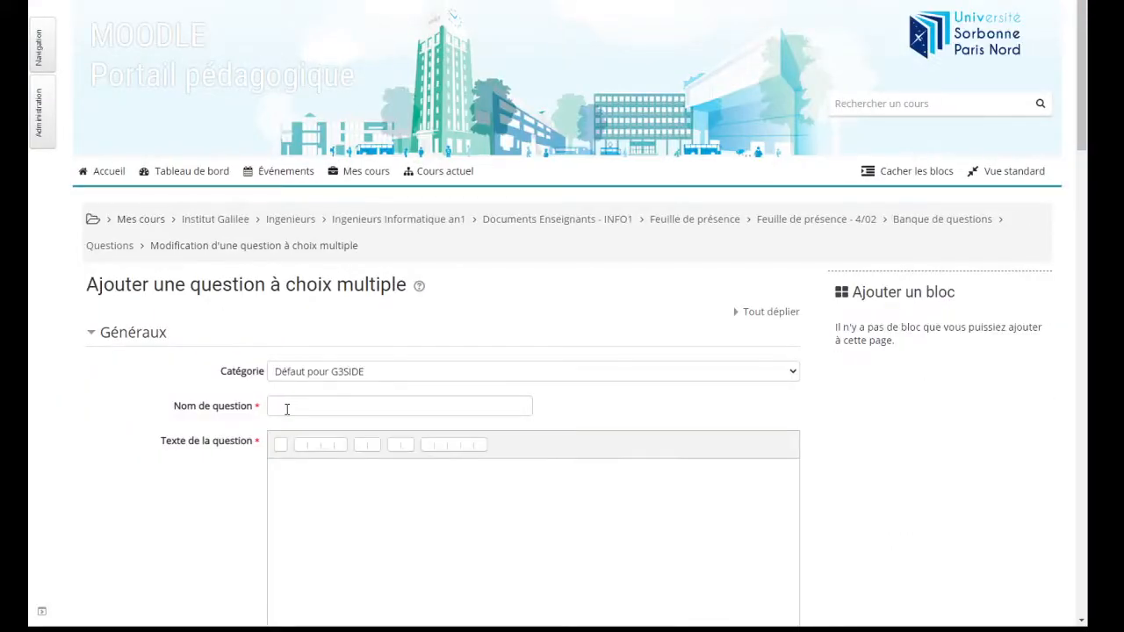
Keep the category "Défaut pour G3SIDE" and name the question "Etes-vous present ?".
click(287, 410)
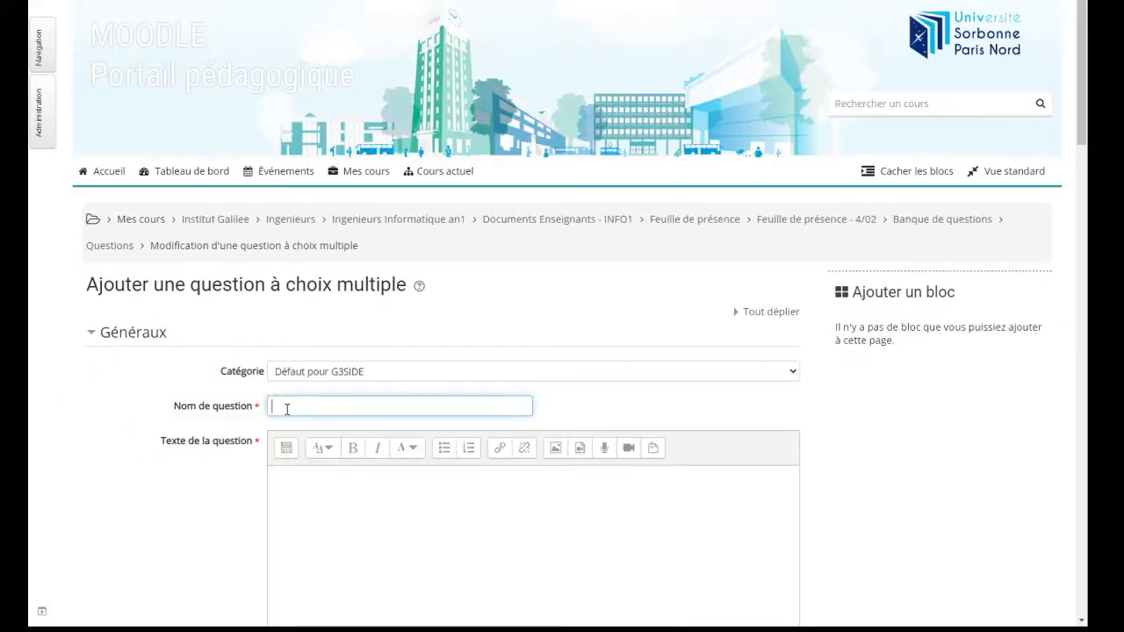
click(795, 373)
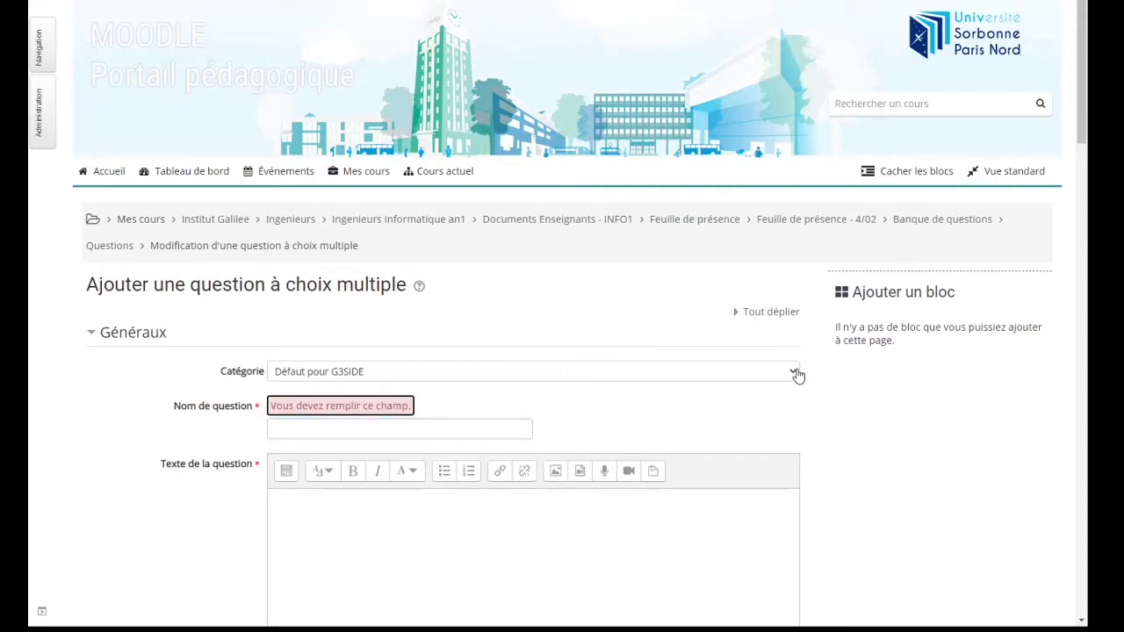
click(797, 375)
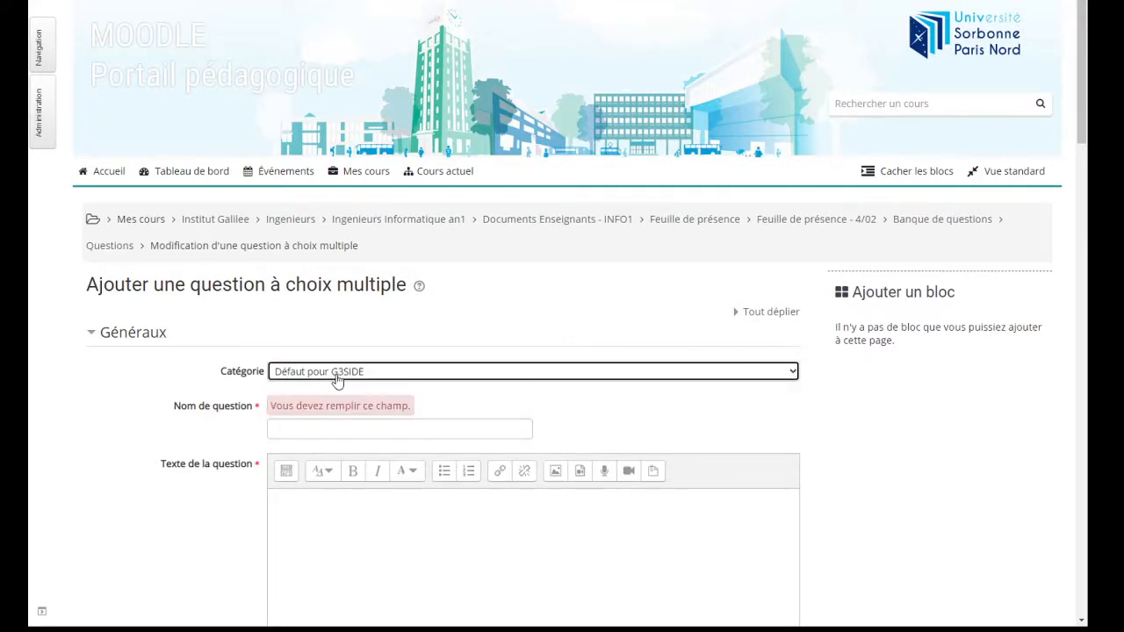
click(306, 431)
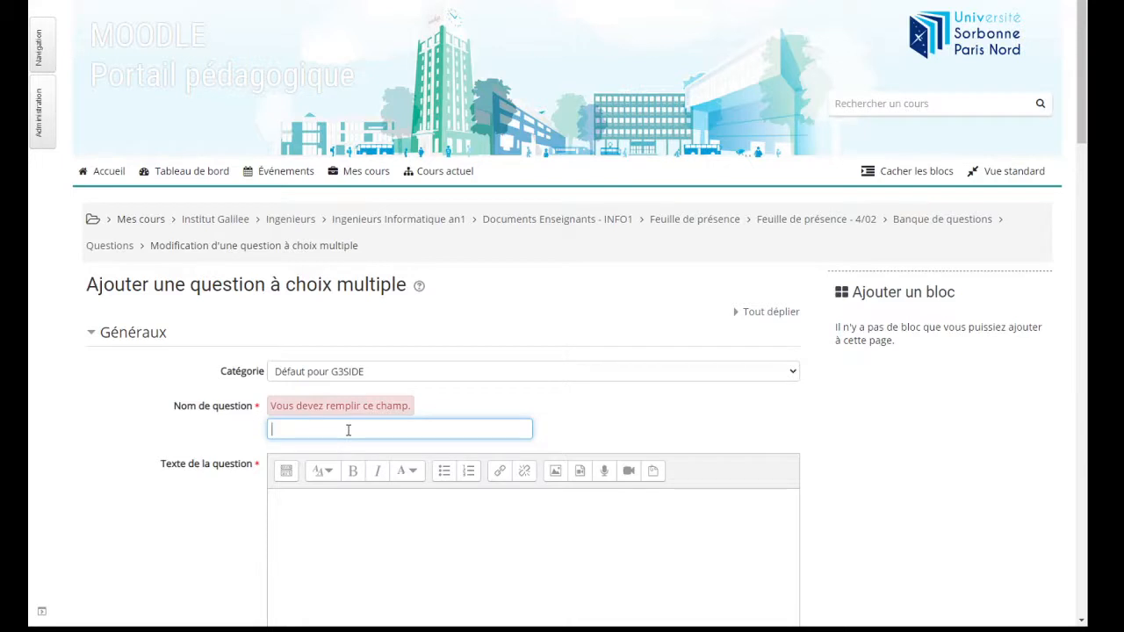
text(Etes-vous present ?)
scroll(348, 429, down, 1)
Enter "Etes-vous présent ?" as the question text.
click(347, 437)
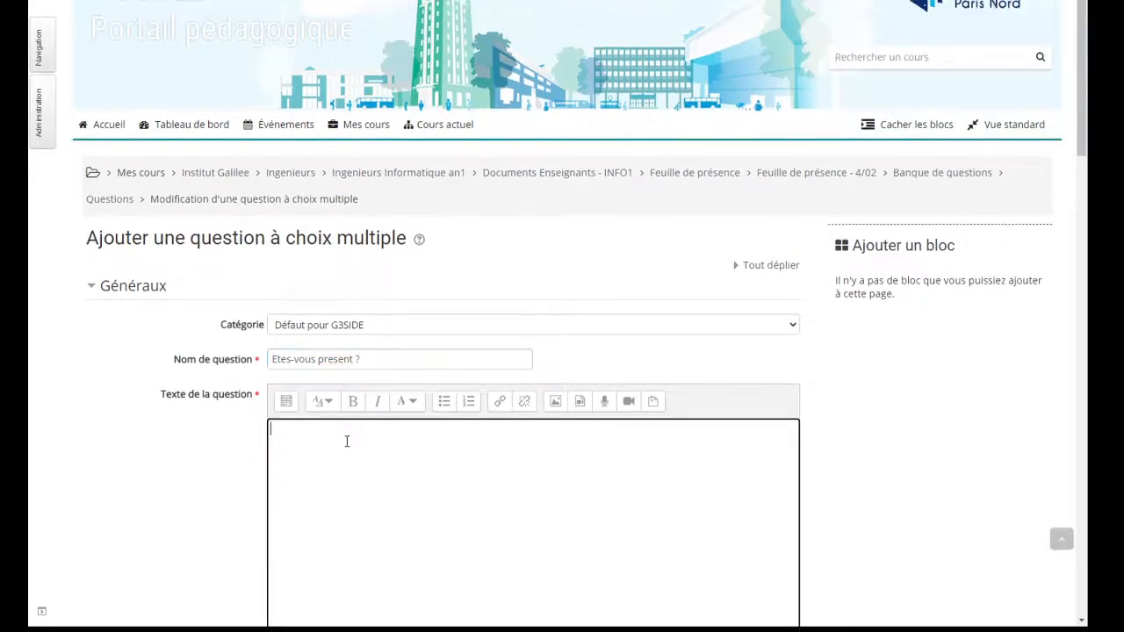
text(Etes-)
key(BackSpace)
key(BackSpace)
key(BackSpace)
key(BackSpace)
text(es-vous présent ?)
Enter "Oui" as answer 1 (Réponse 1) and set its grade to 100%.
scroll(347, 442, down, 3)
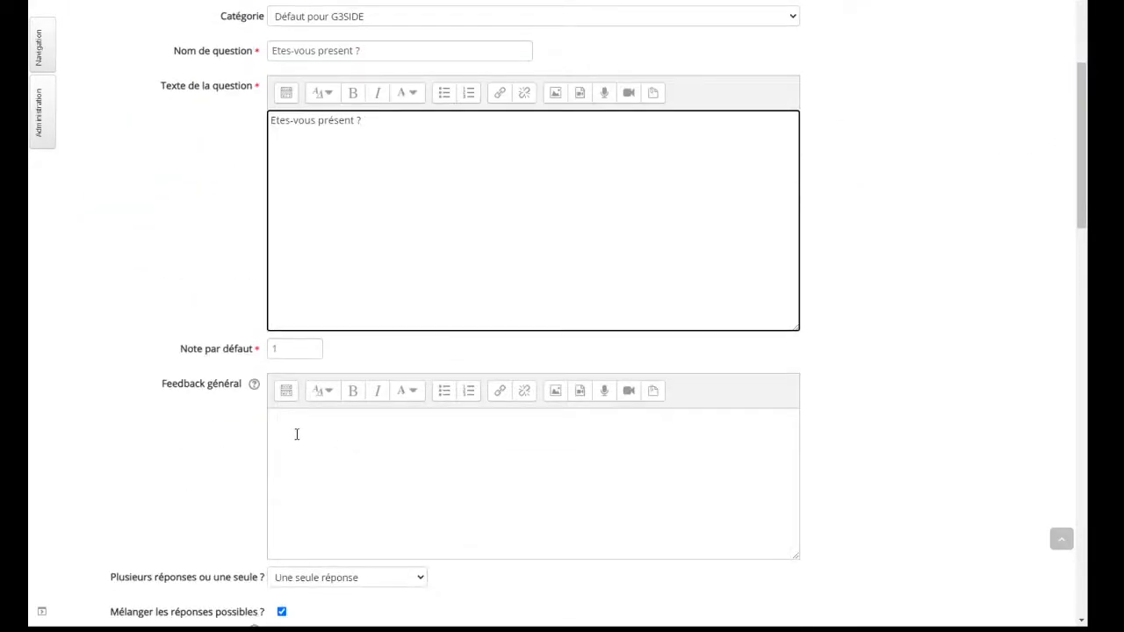
scroll(296, 434, down, 4)
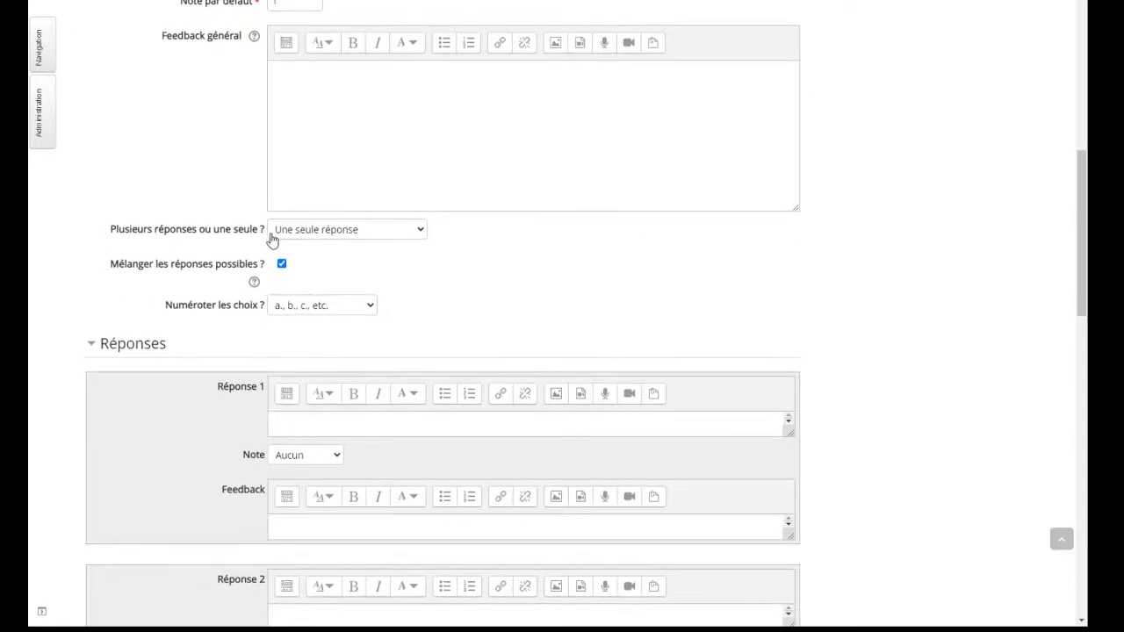
click(284, 422)
text(Oui)
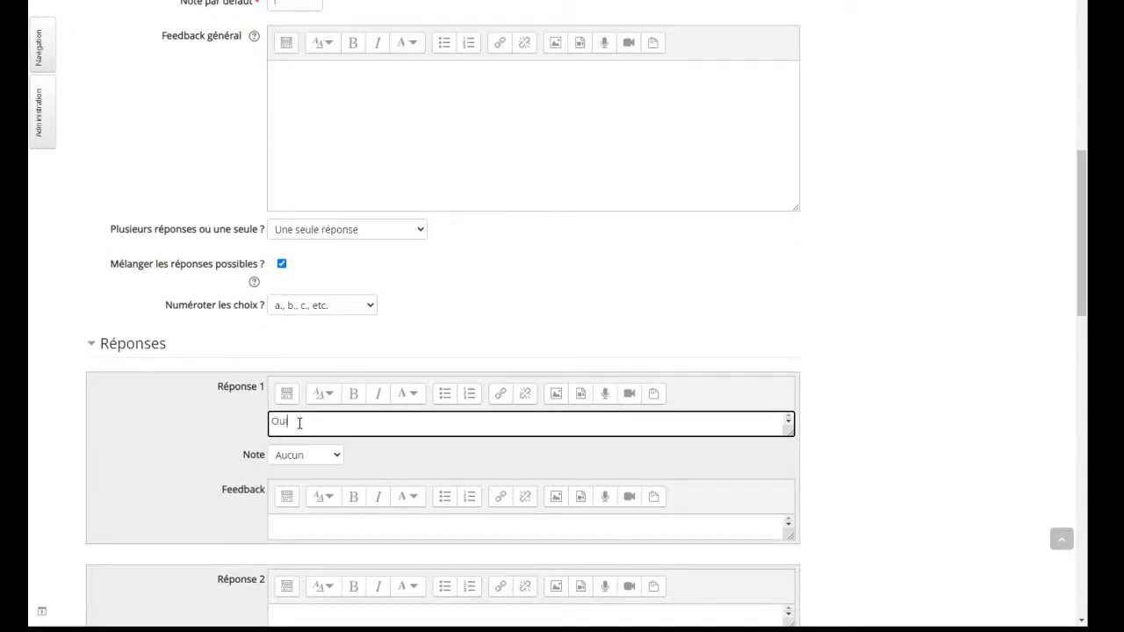
click(308, 454)
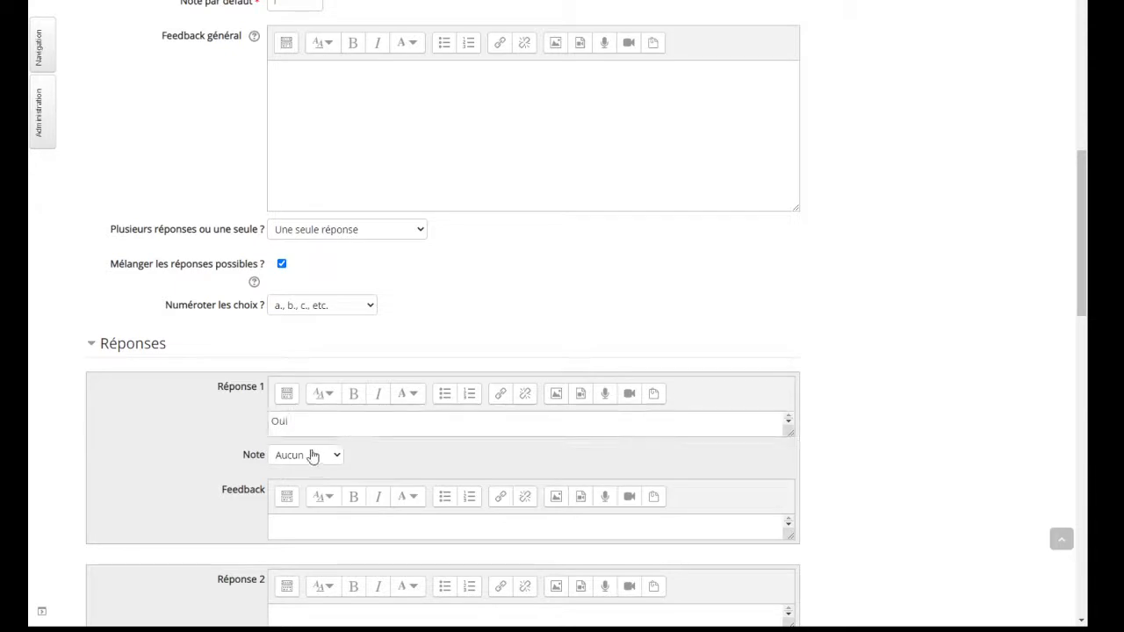
click(292, 205)
Enter "Bien sûr" as answer 2 (Réponse 2) and set its grade to 100%.
scroll(287, 558, down, 3)
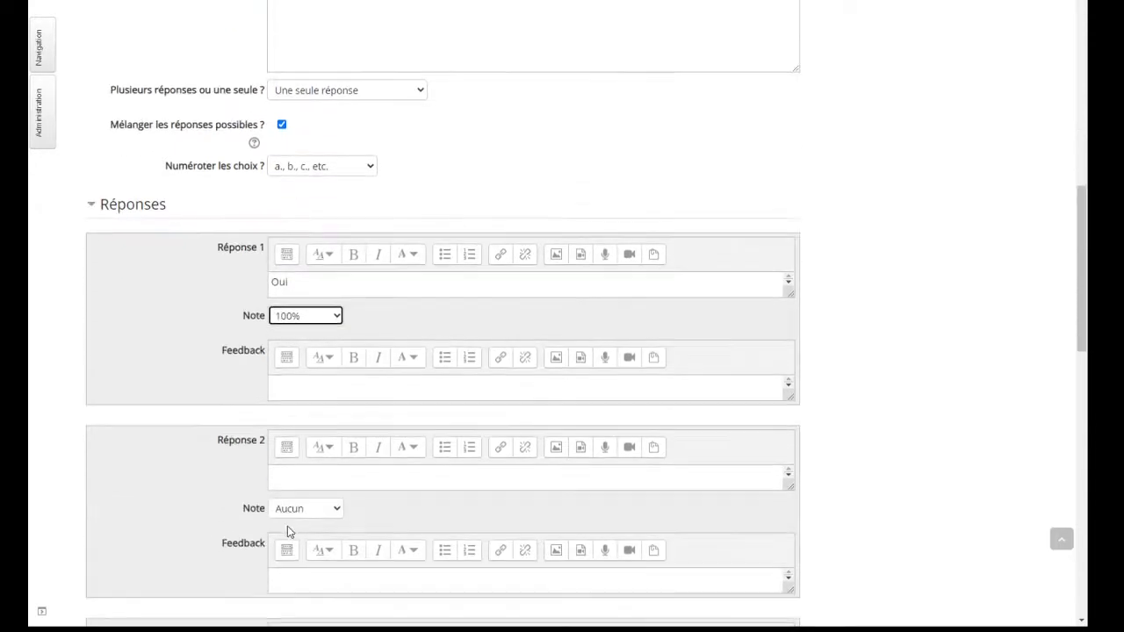
click(293, 472)
text(Bien)
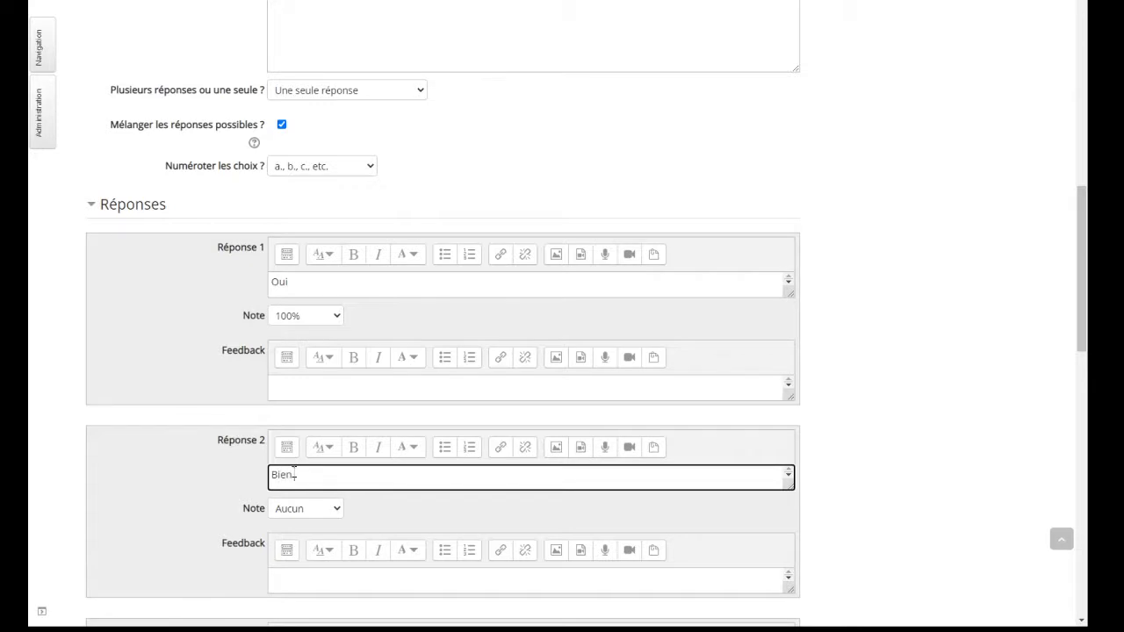
text( sûr)
click(301, 510)
click(307, 241)
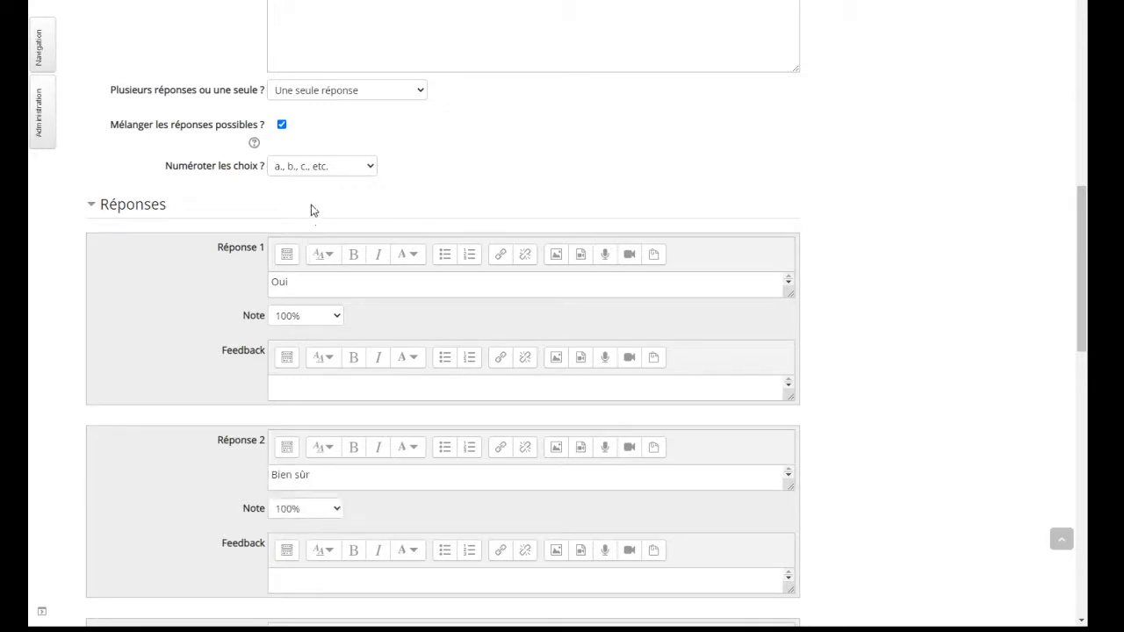
Turn off shuffling of the possible answers, and save the question while continuing to edit it.
click(280, 125)
scroll(553, 233, up, 1)
scroll(553, 232, up, 6)
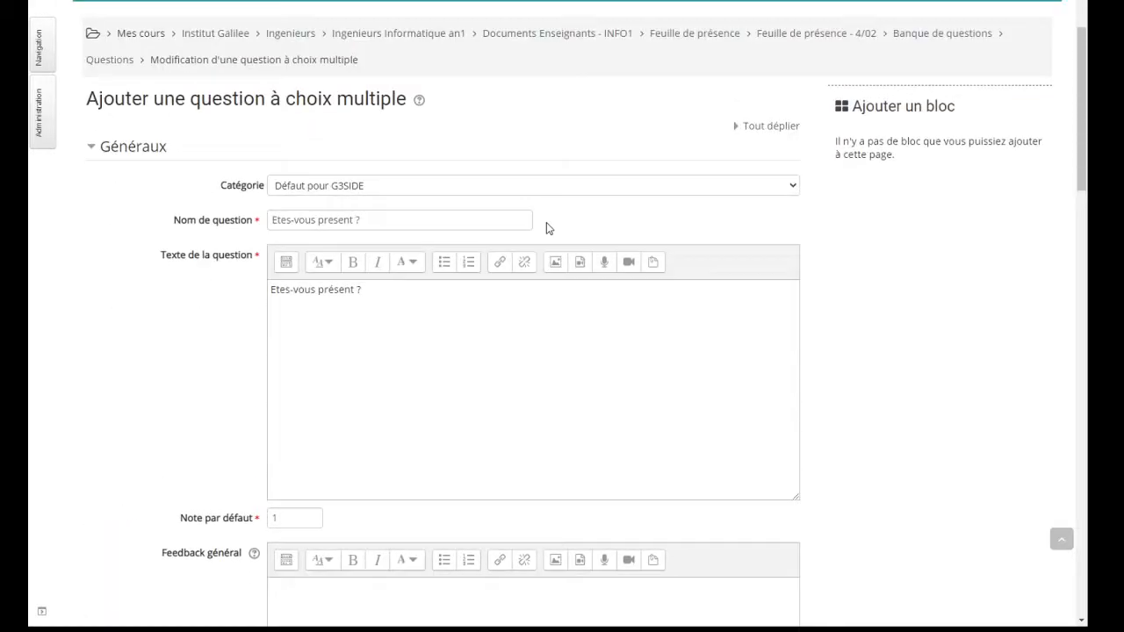
scroll(546, 223, down, 14)
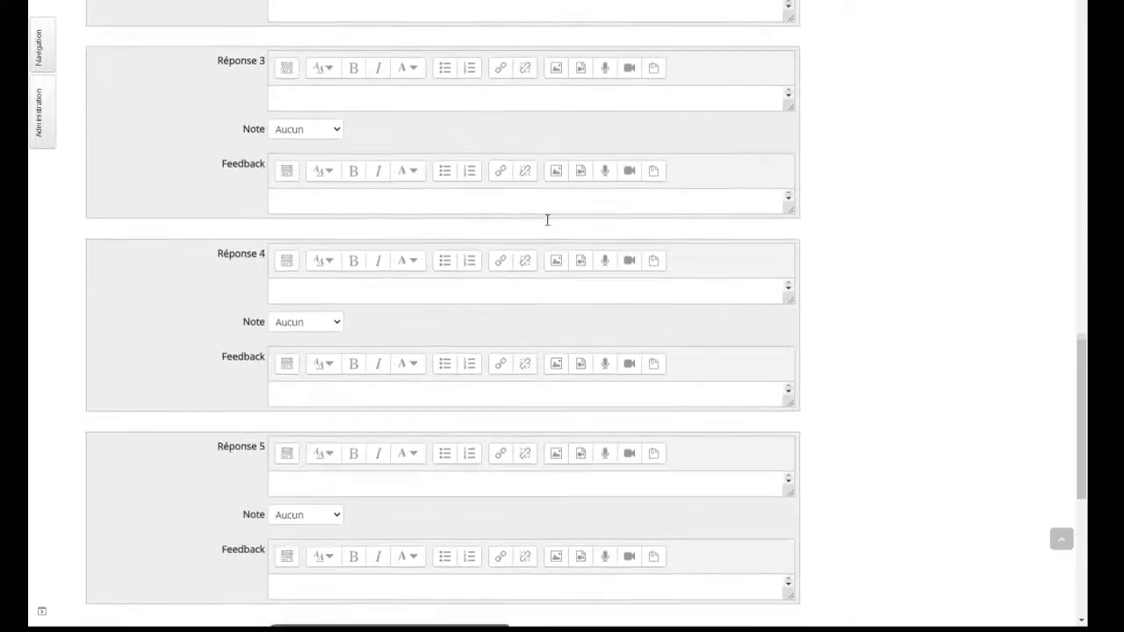
scroll(546, 221, down, 5)
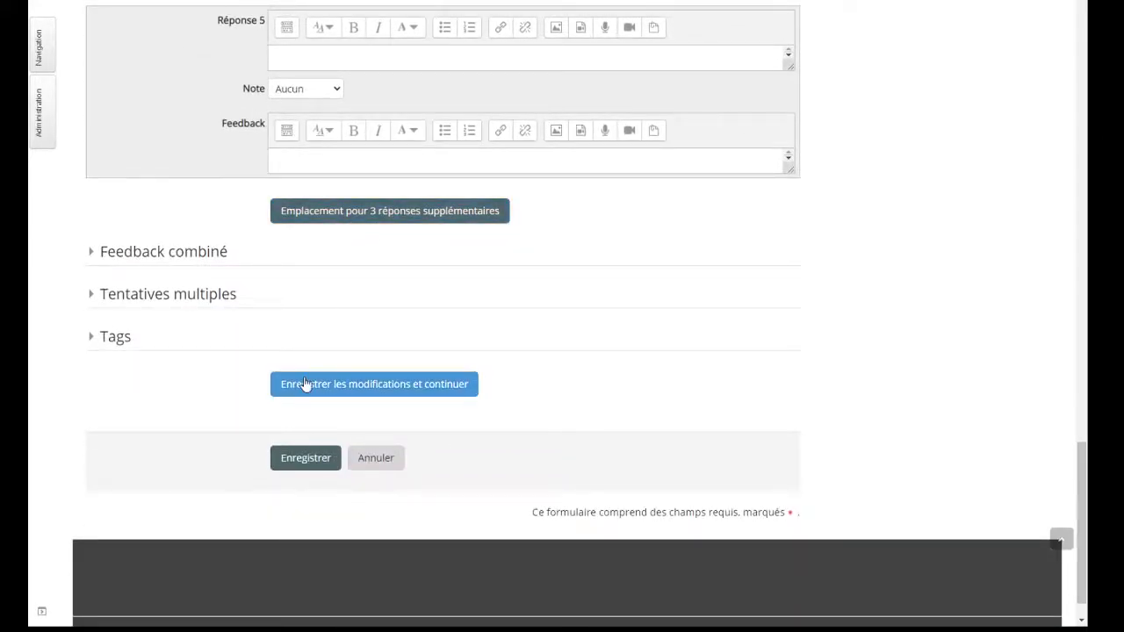
click(383, 393)
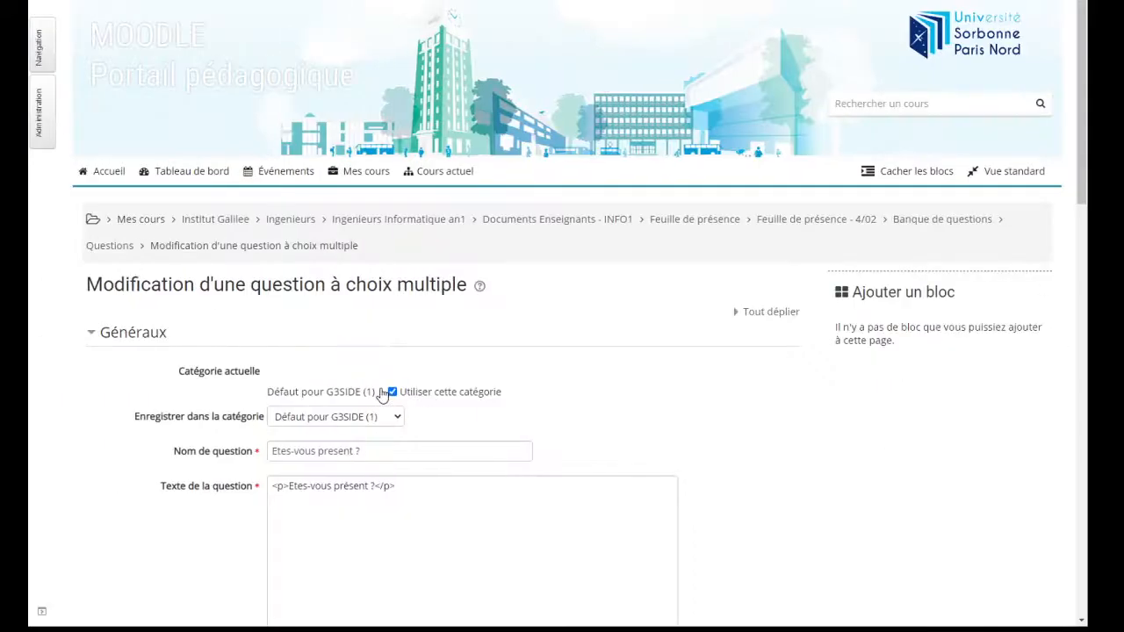
Save the question to return to the test's question list, and save the test's maximum grade.
scroll(382, 394, down, 6)
scroll(383, 394, down, 10)
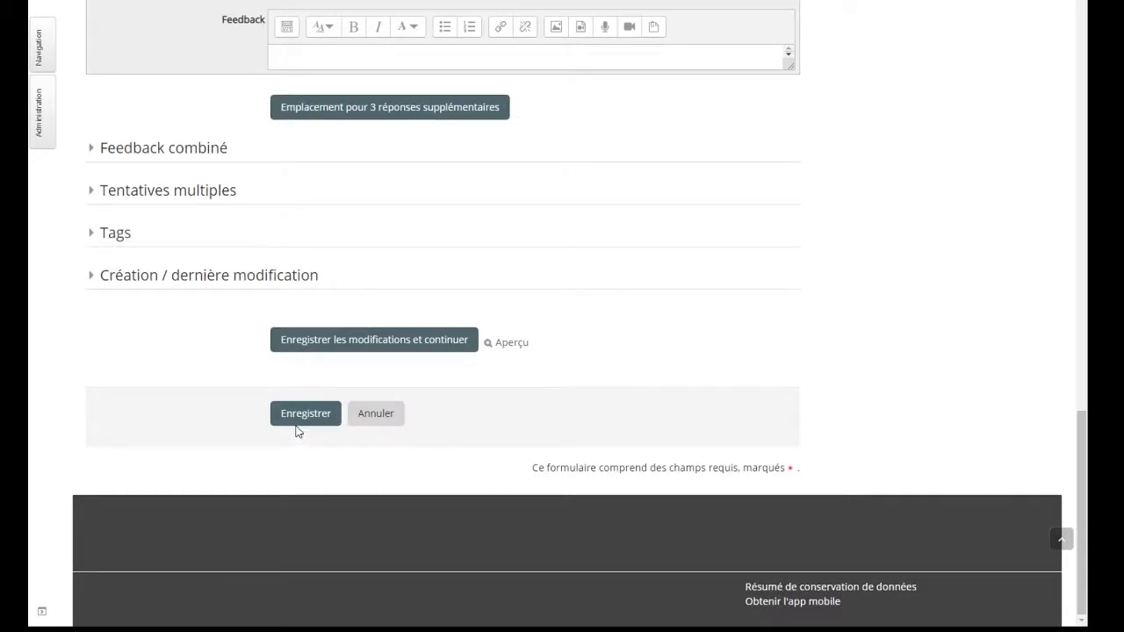
click(296, 414)
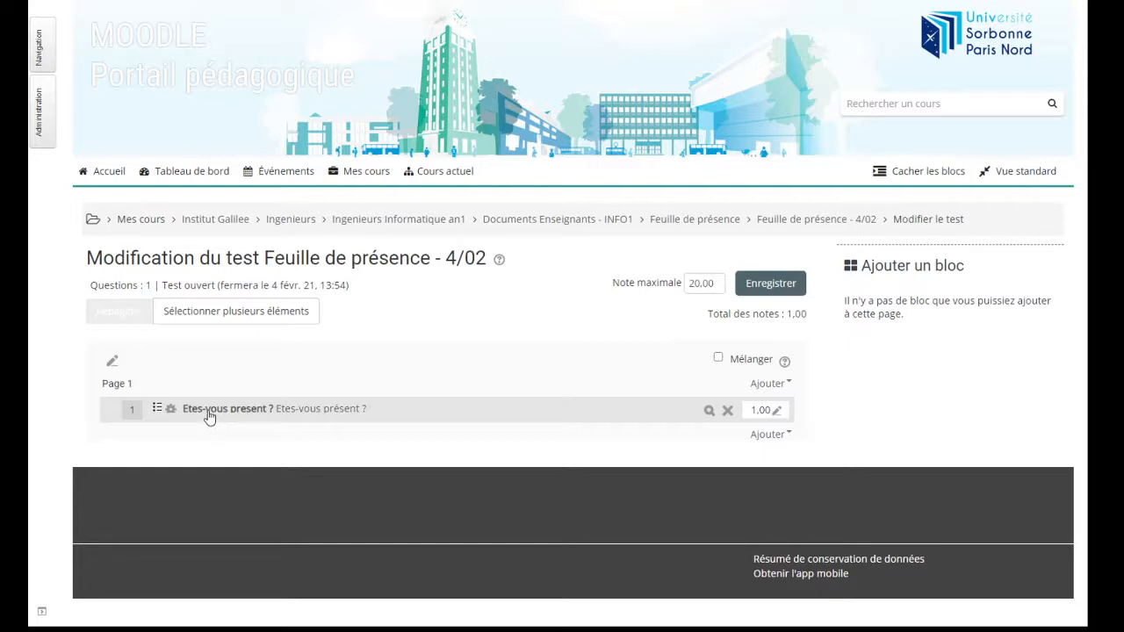
click(778, 286)
Return to the course "Documents Enseignants - INFO1" and locate the new test in its "Feuille de présence" section.
click(549, 225)
scroll(334, 387, down, 8)
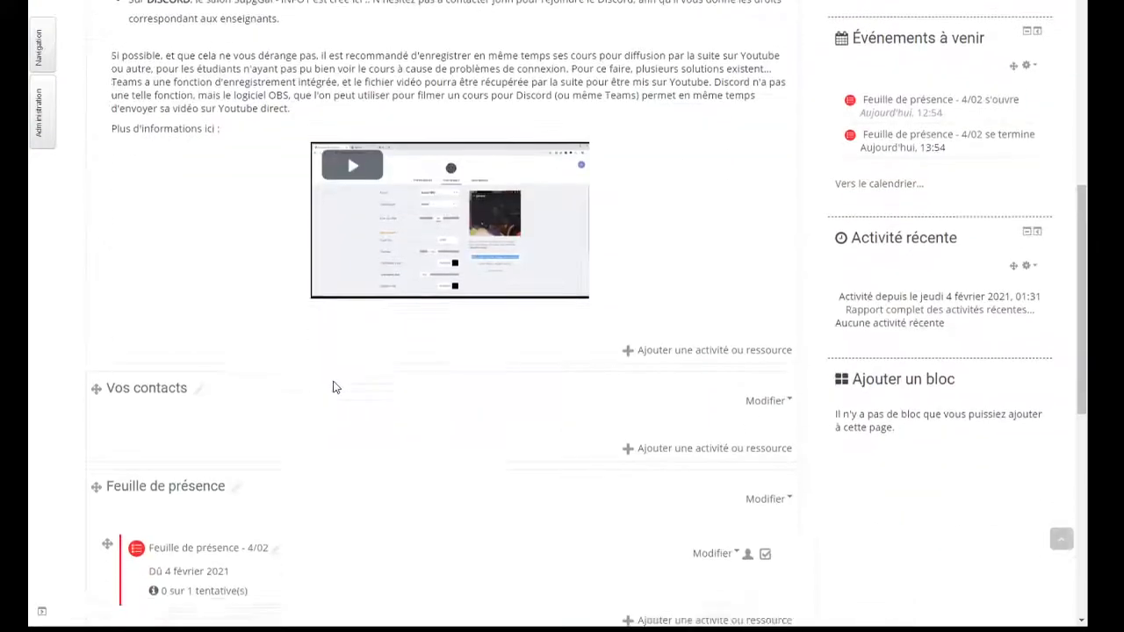
scroll(334, 387, down, 5)
scroll(338, 380, up, 3)
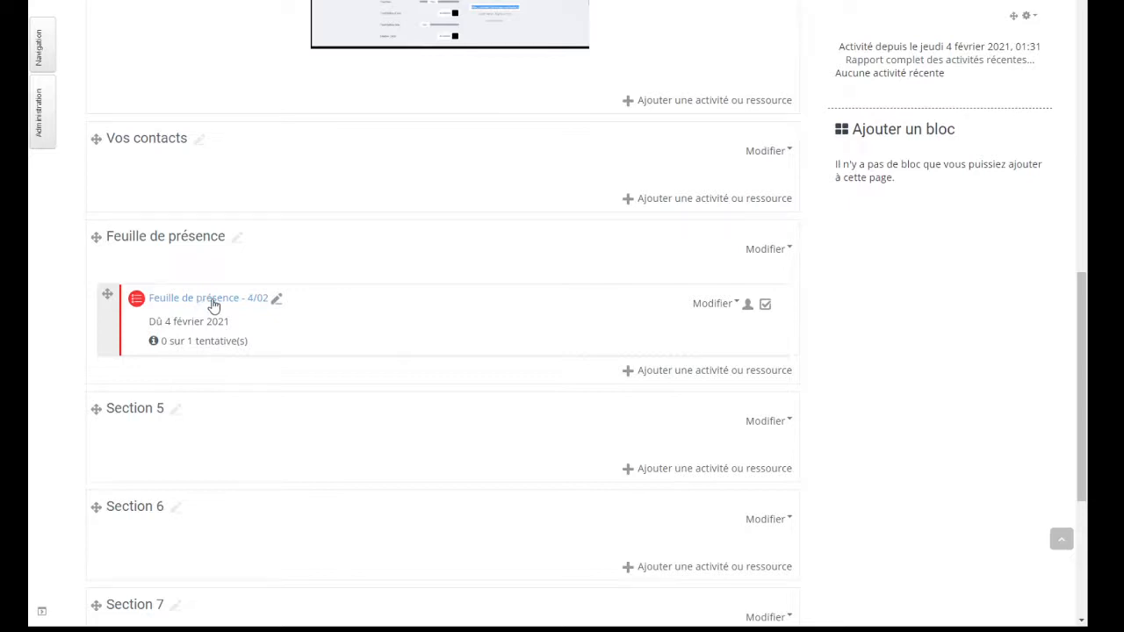
Hide the test "Feuille de présence - 4/02" from students, and make it visible again.
click(713, 309)
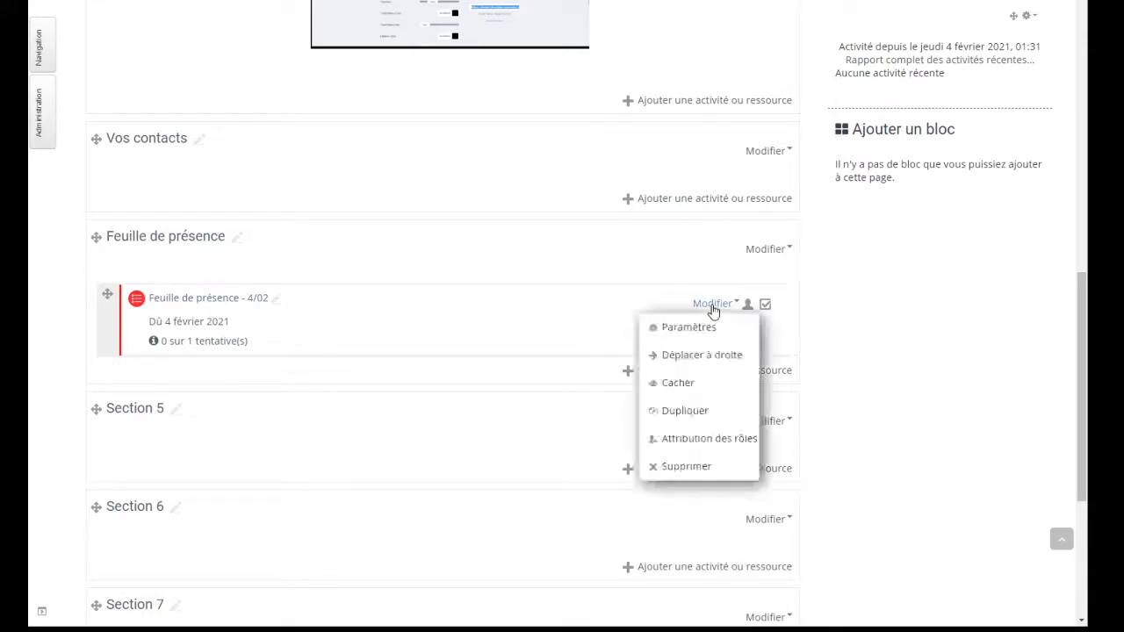
click(676, 385)
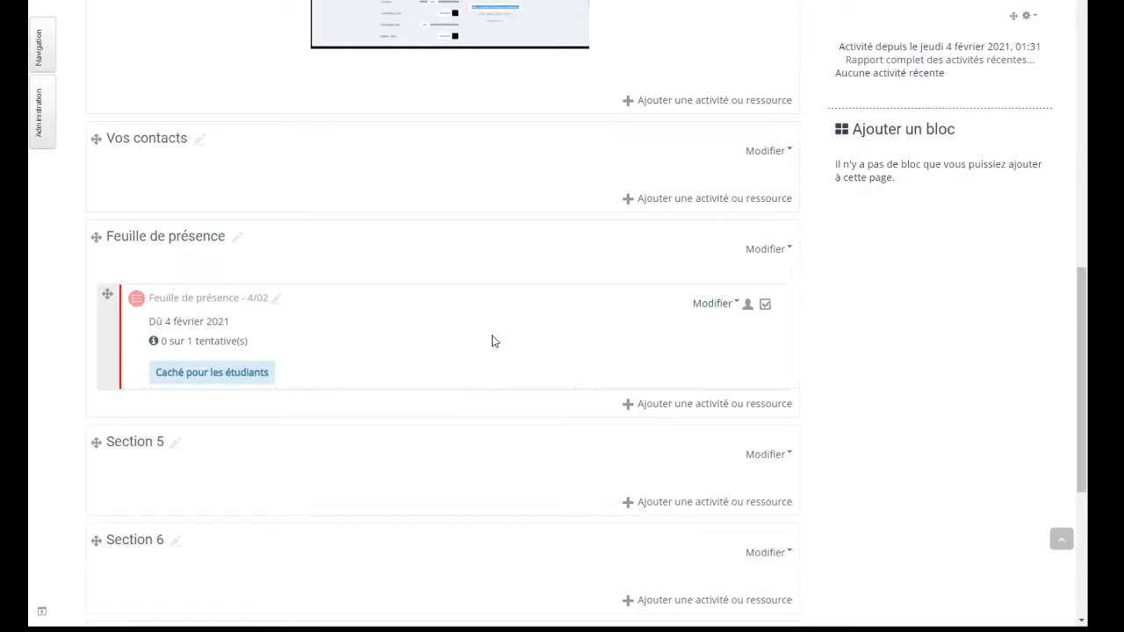
click(718, 306)
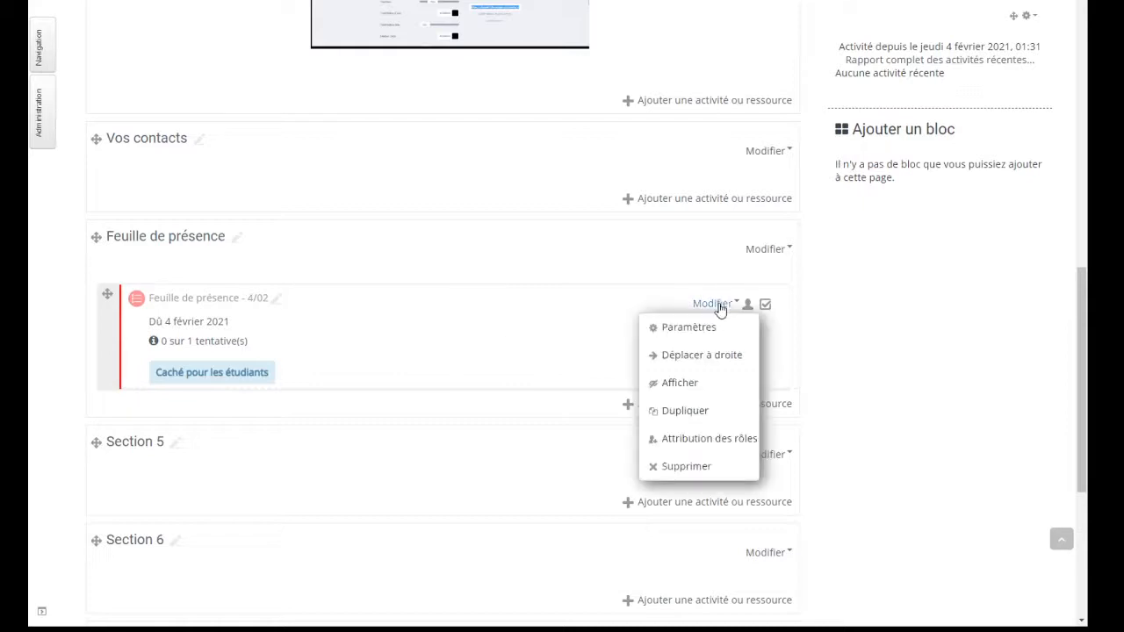
click(671, 383)
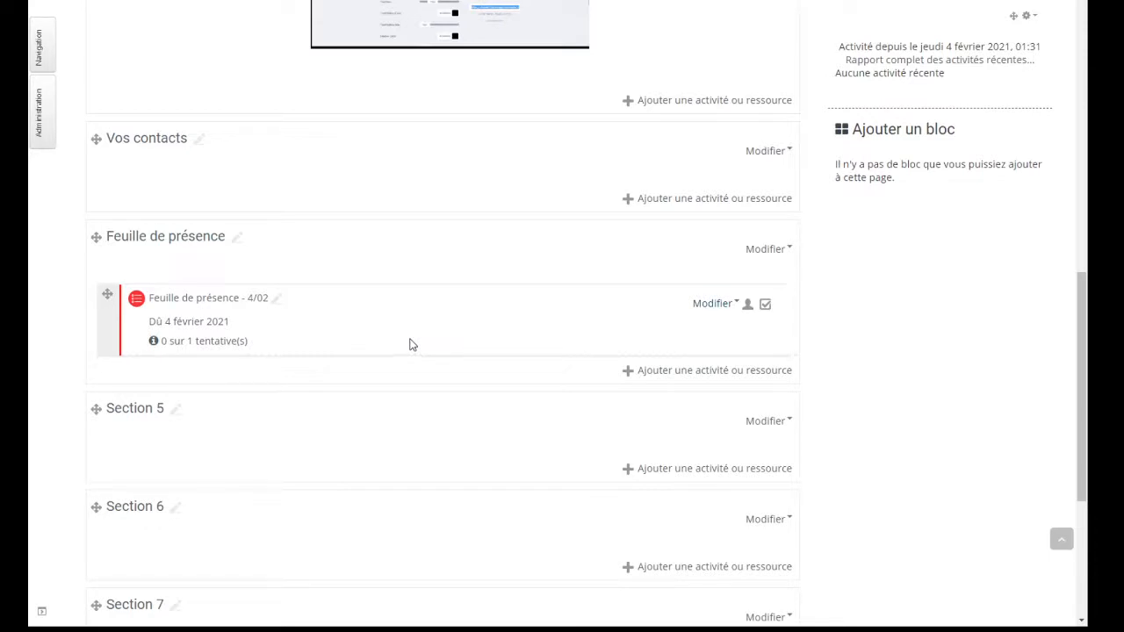
Review the opening and closing times in the test's settings, and save them with a return to the course.
click(700, 305)
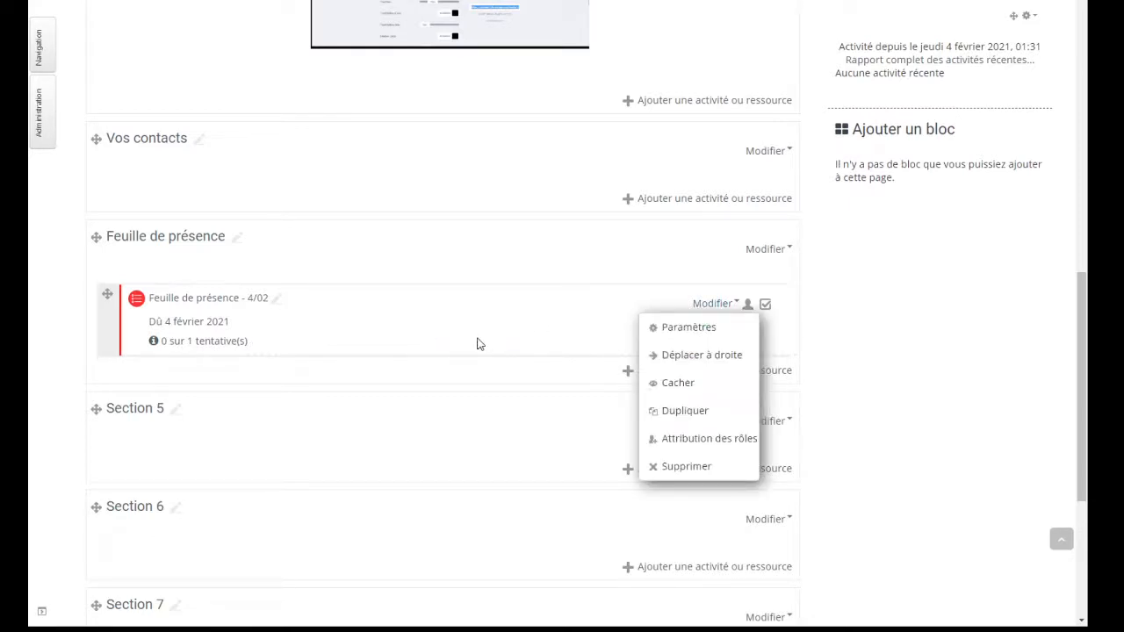
click(662, 330)
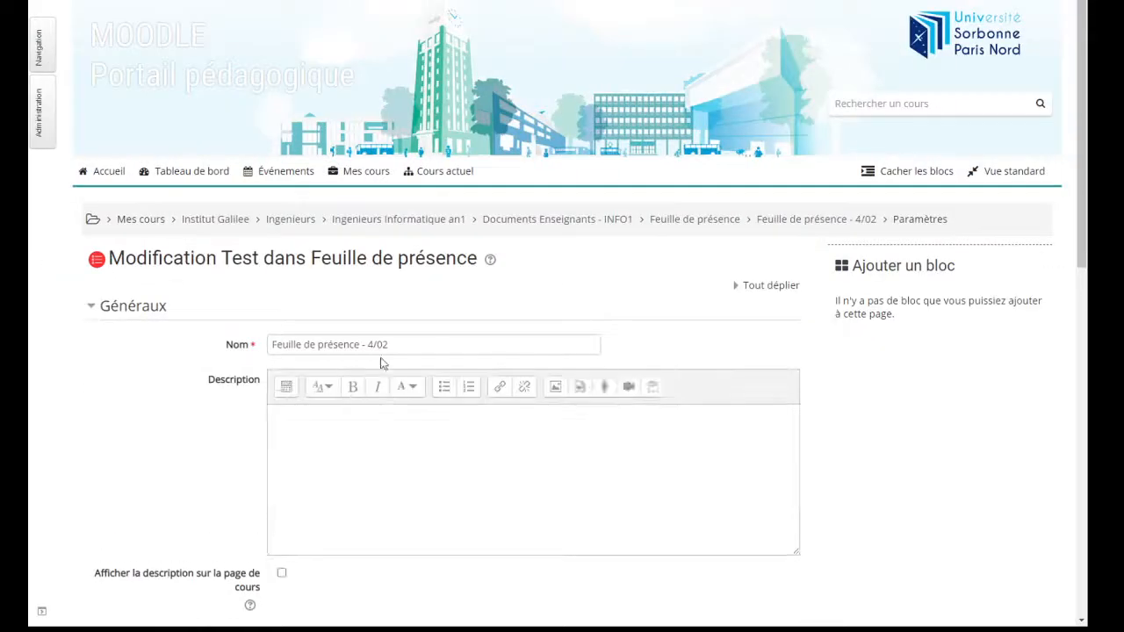
scroll(380, 360, down, 4)
click(125, 253)
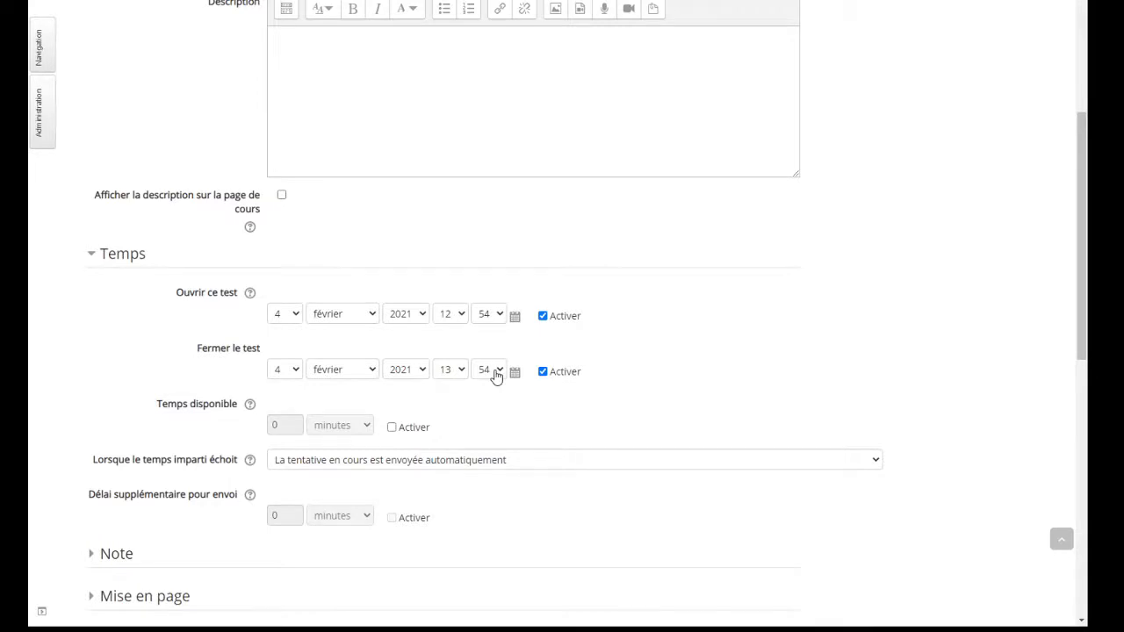
scroll(495, 375, down, 8)
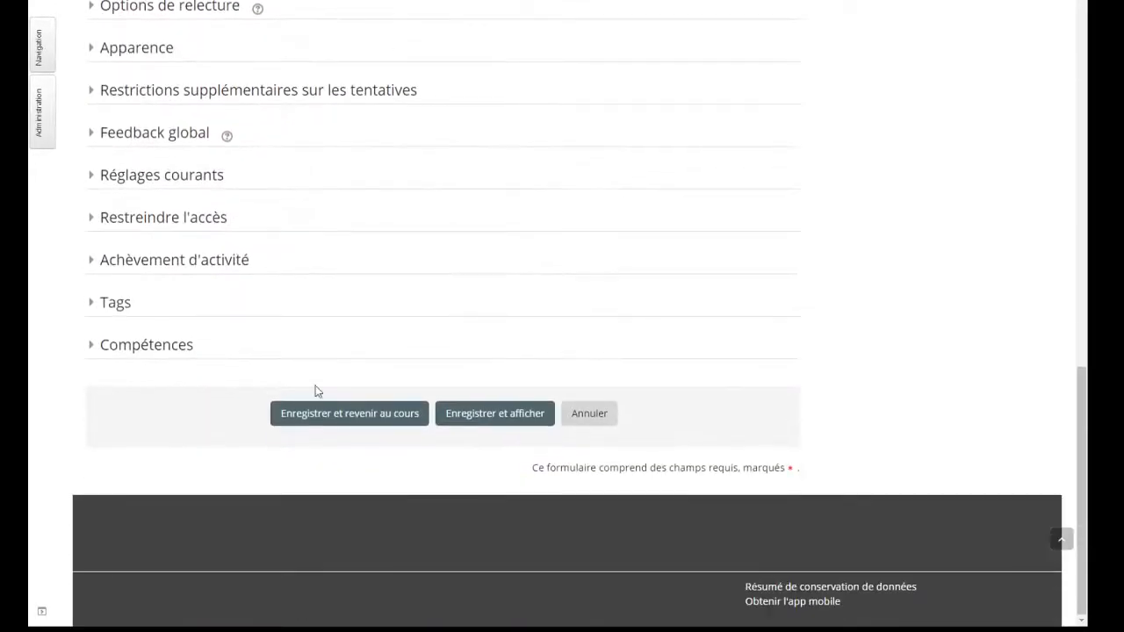
click(376, 417)
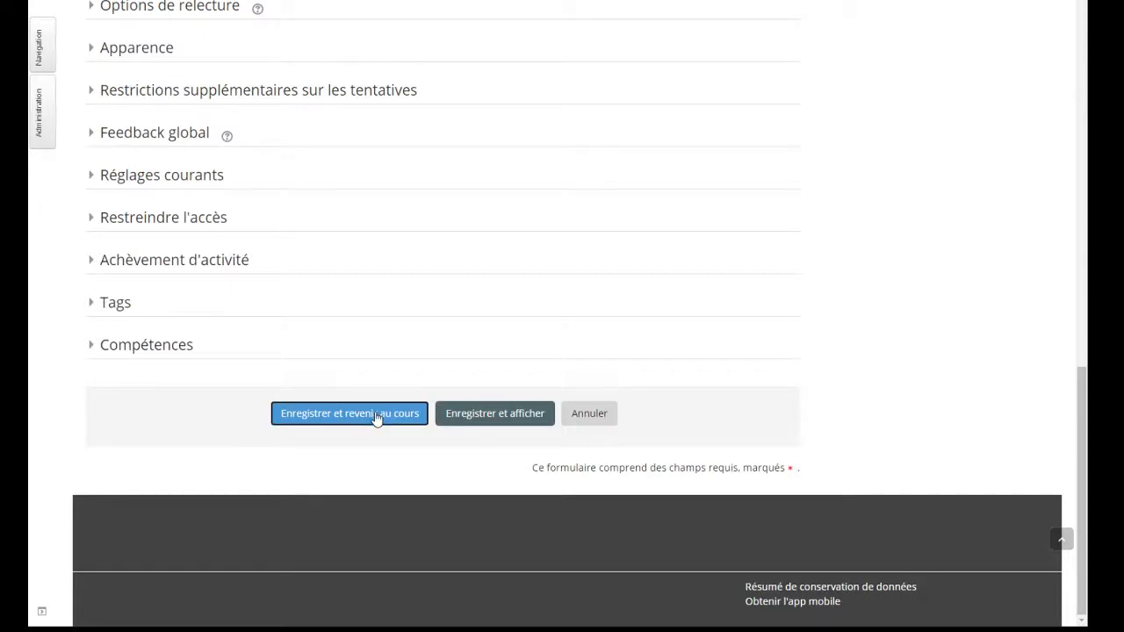
Switch to the Étudiant role to view the course as a student.
scroll(376, 419, up, 4)
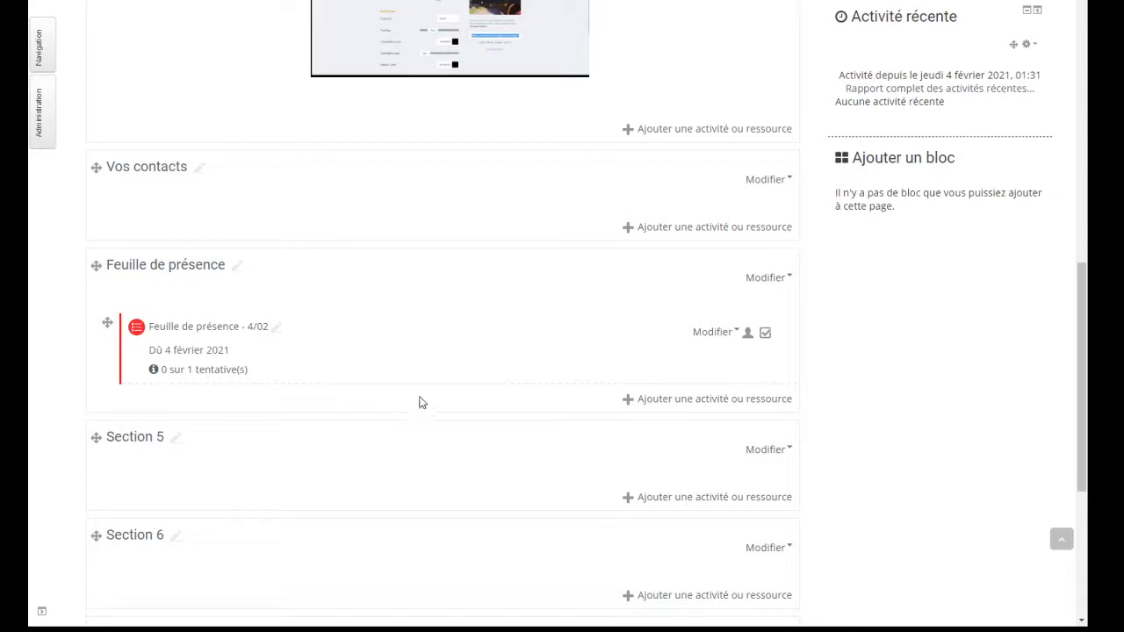
scroll(418, 402, up, 10)
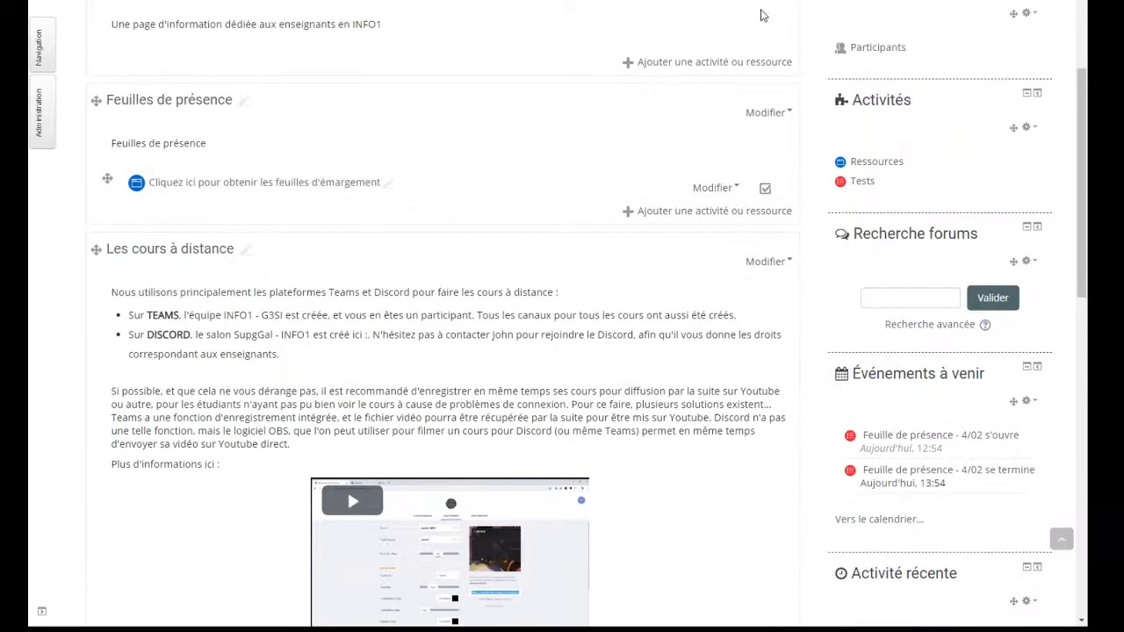
scroll(941, 68, up, 1)
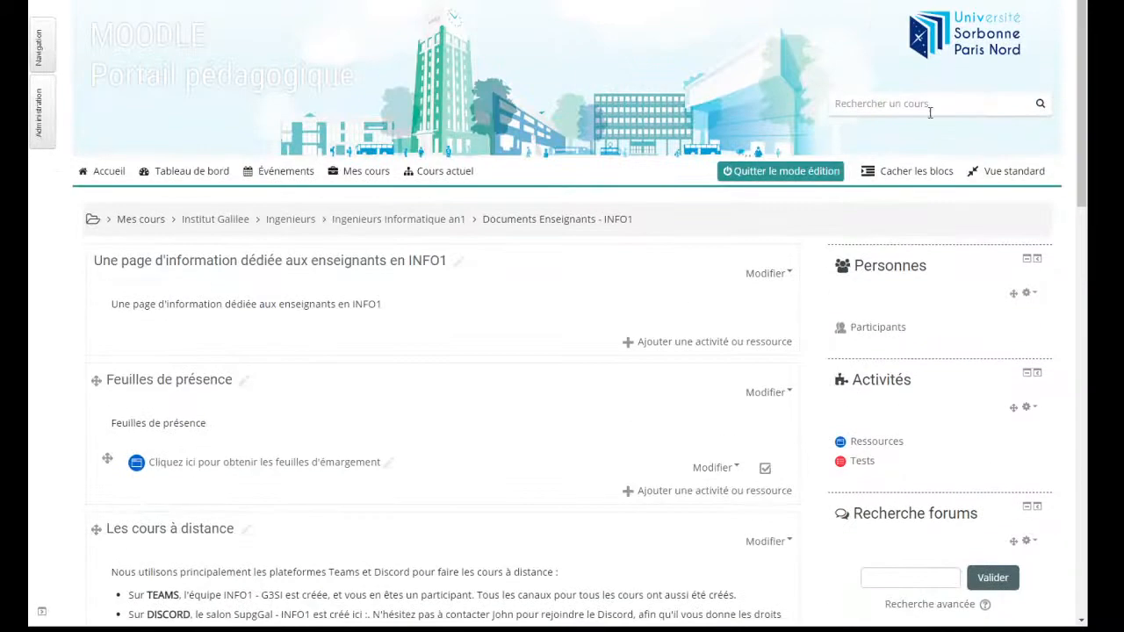
click(904, 9)
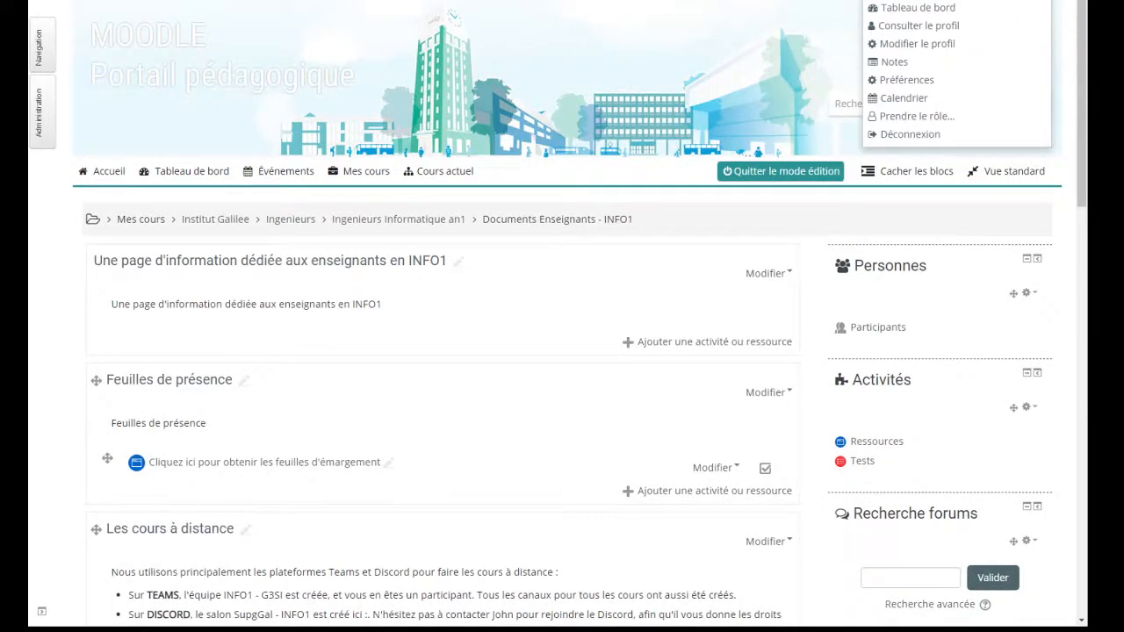
click(910, 121)
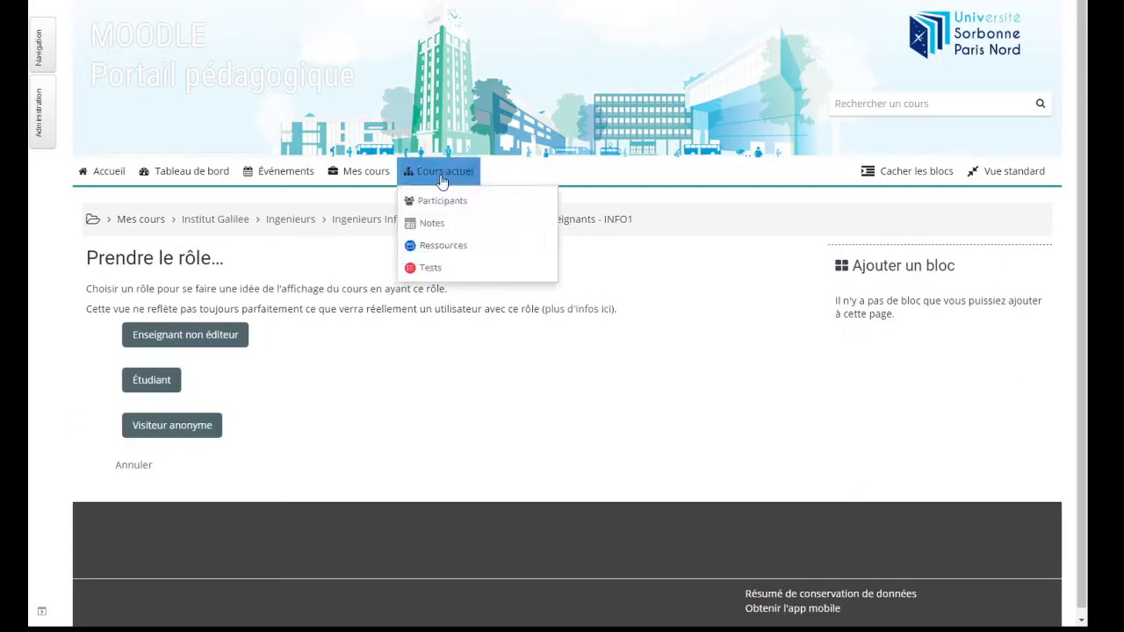
click(151, 386)
Open the test "Feuille de présence - 4/02" from the "Feuille de présence" section as a student.
scroll(546, 348, down, 5)
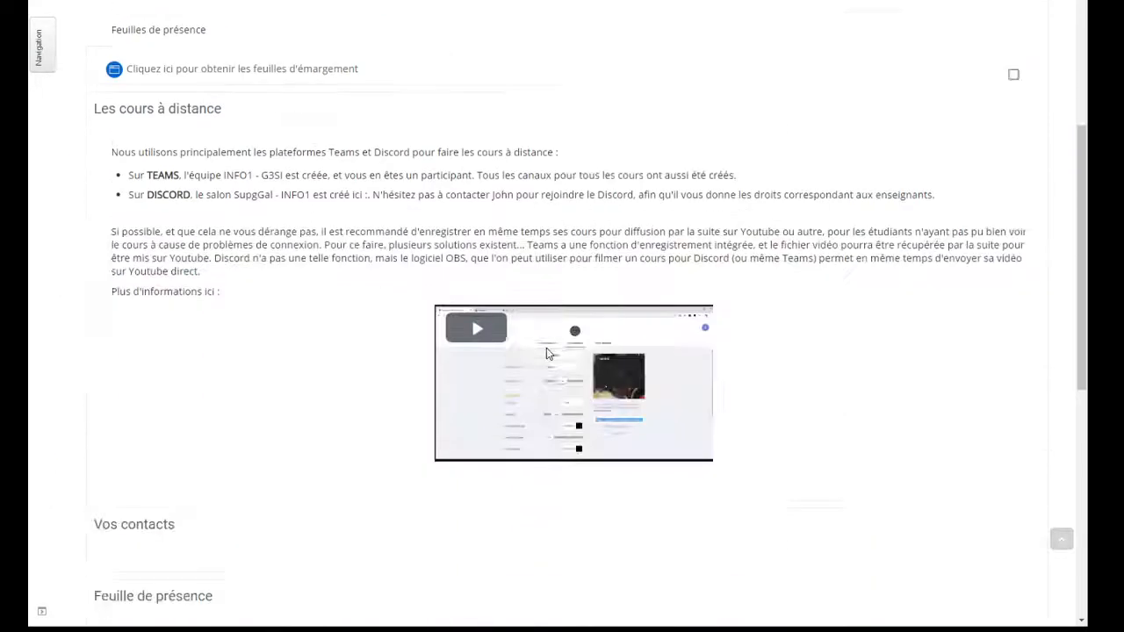
scroll(546, 351, down, 6)
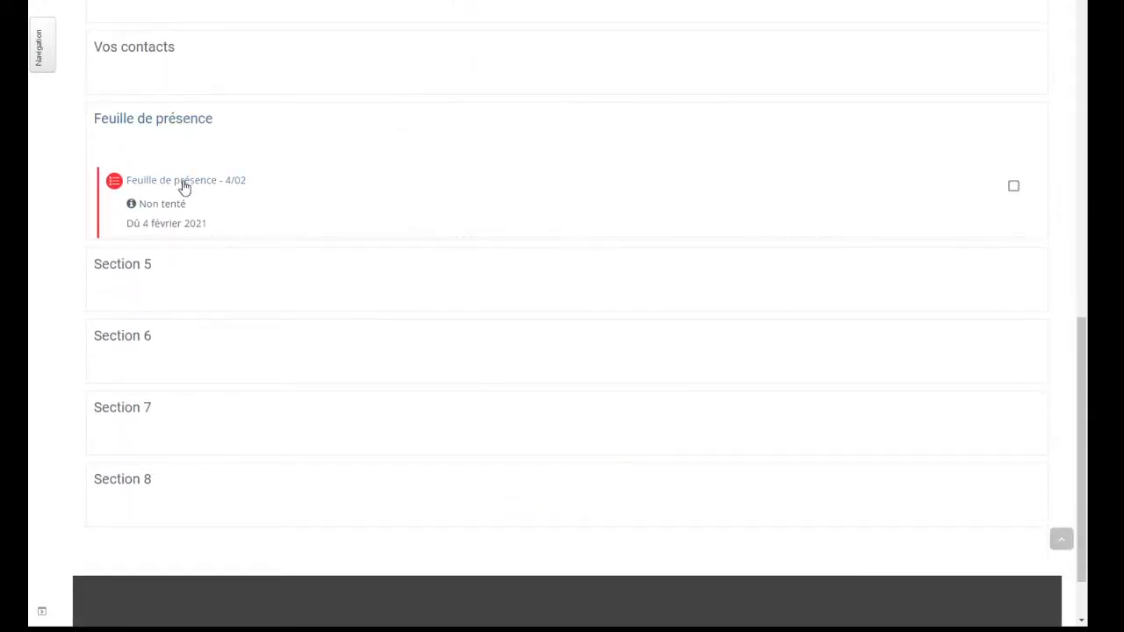
click(185, 181)
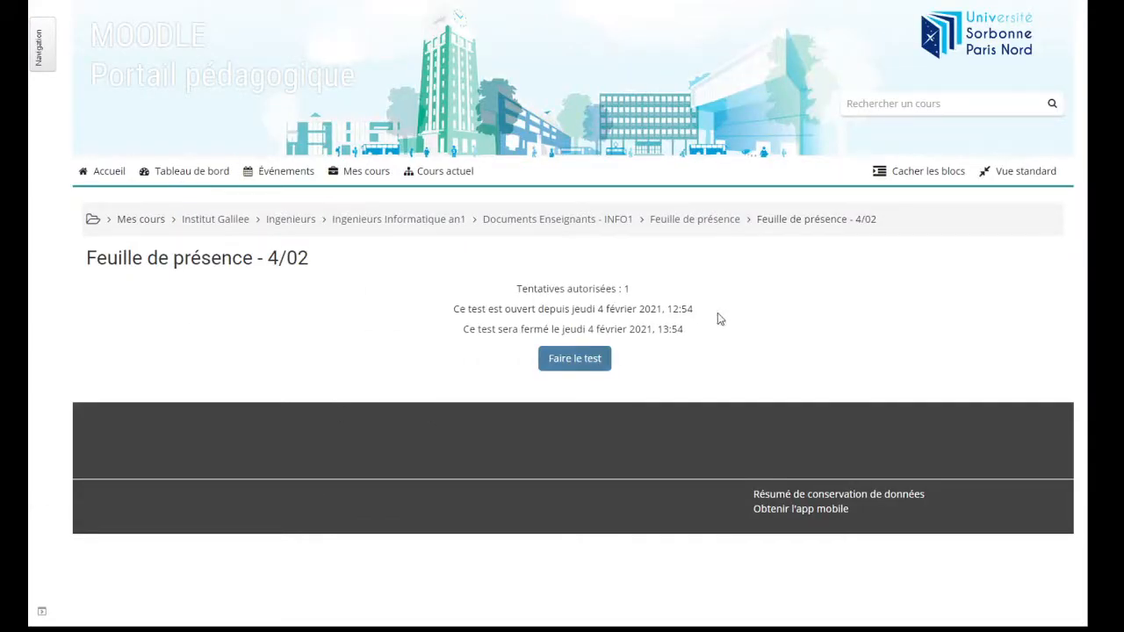
Take the test with the answer "Bien sûr" and finish the question page to reach the attempt summary.
click(571, 359)
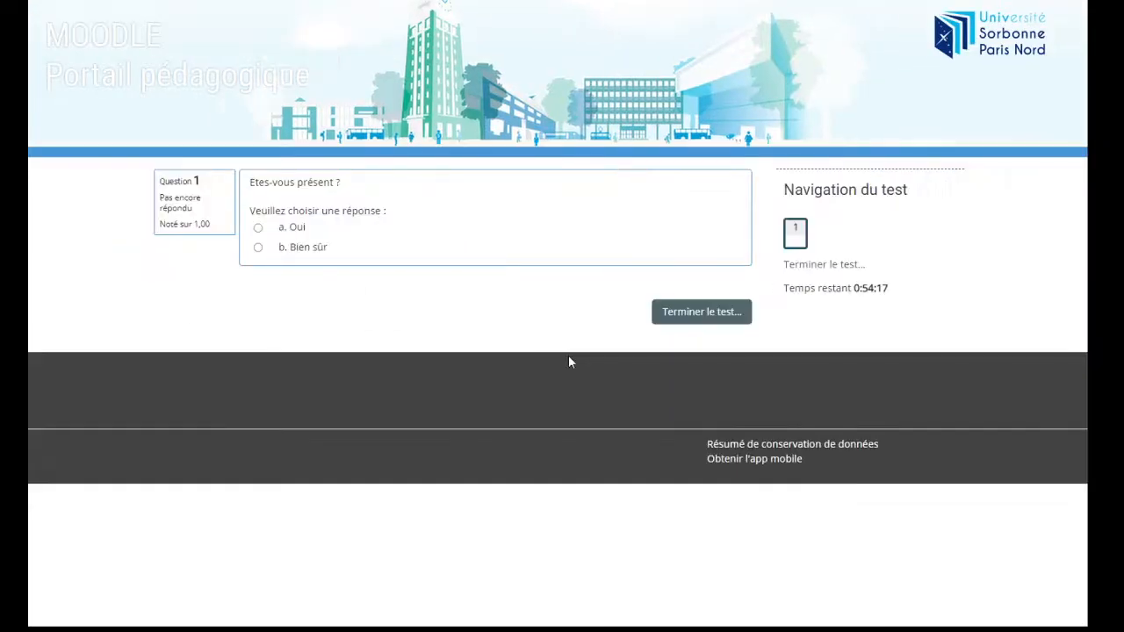
click(257, 248)
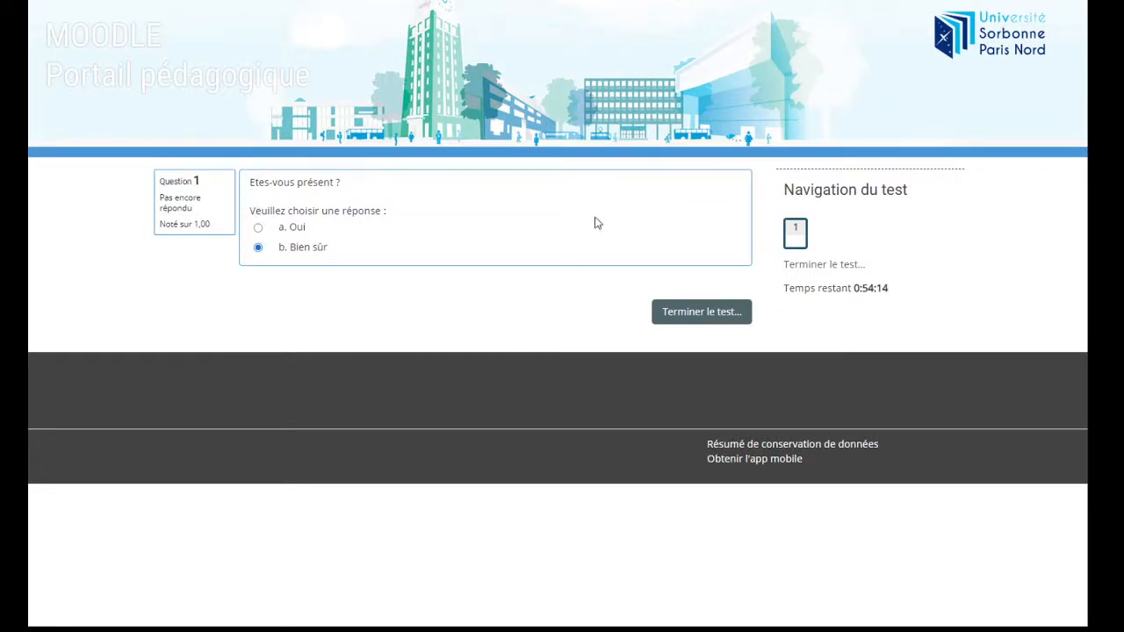
click(718, 321)
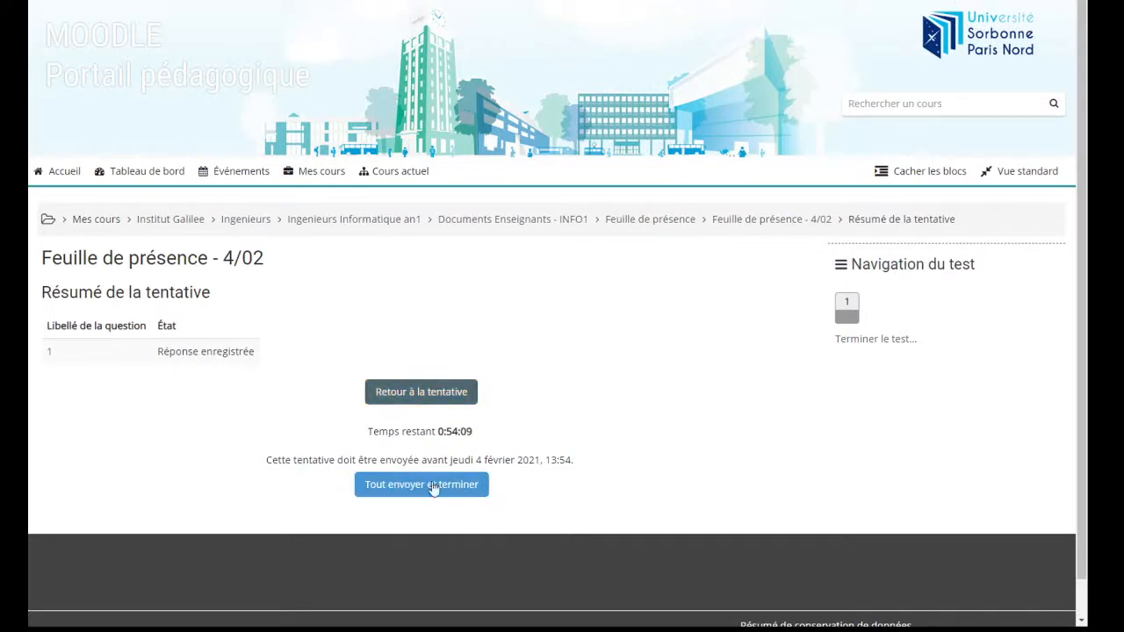
Submit the attempt at the attendance test and confirm the final submission.
click(377, 485)
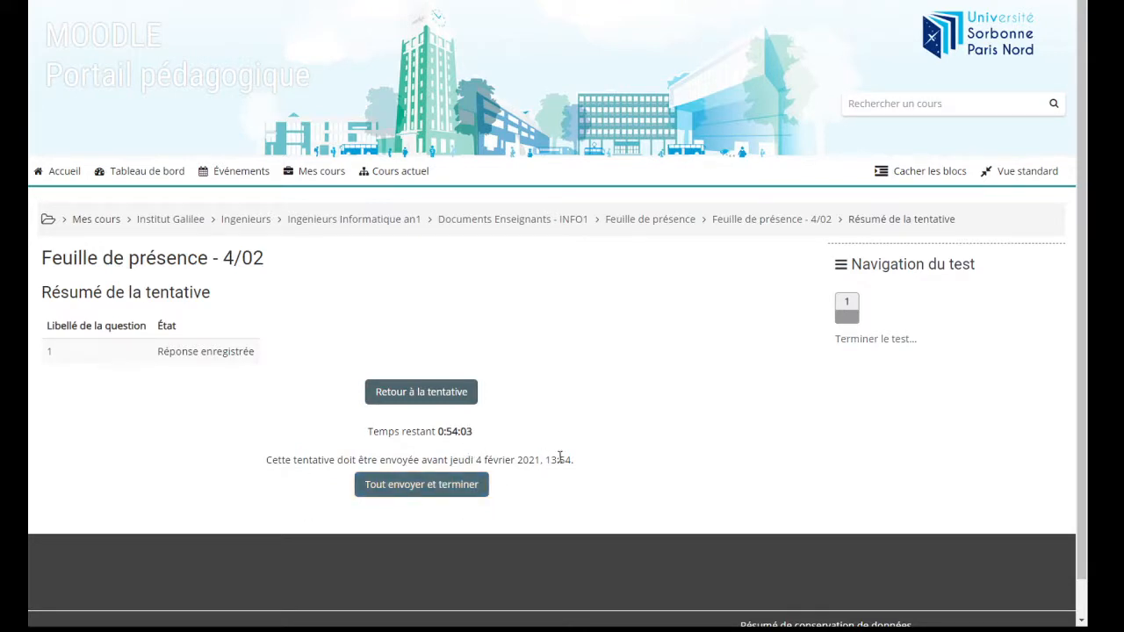
click(400, 488)
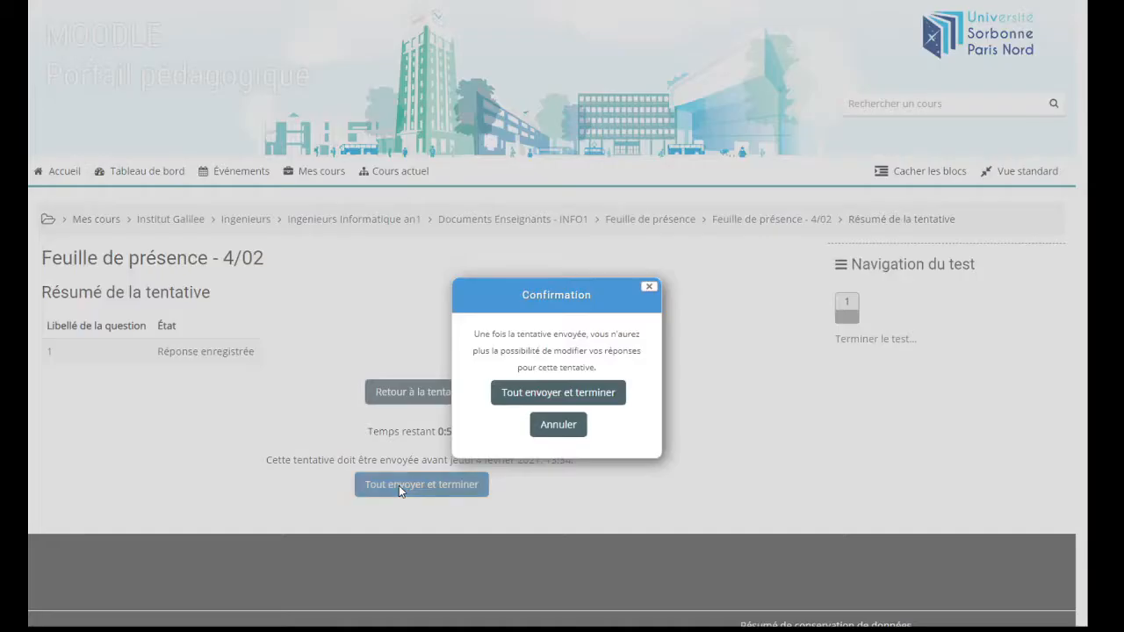
click(554, 395)
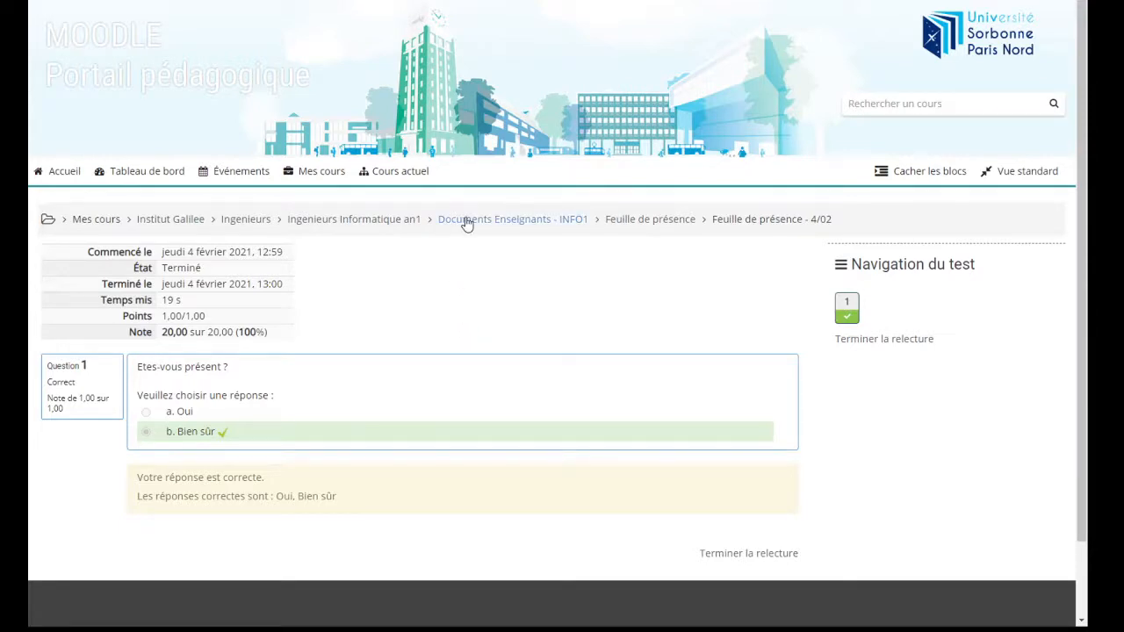
Return to the course "Documents Enseignants - INFO1" and switch back to the normal role.
click(393, 227)
click(571, 222)
scroll(433, 327, down, 5)
scroll(434, 327, up, 5)
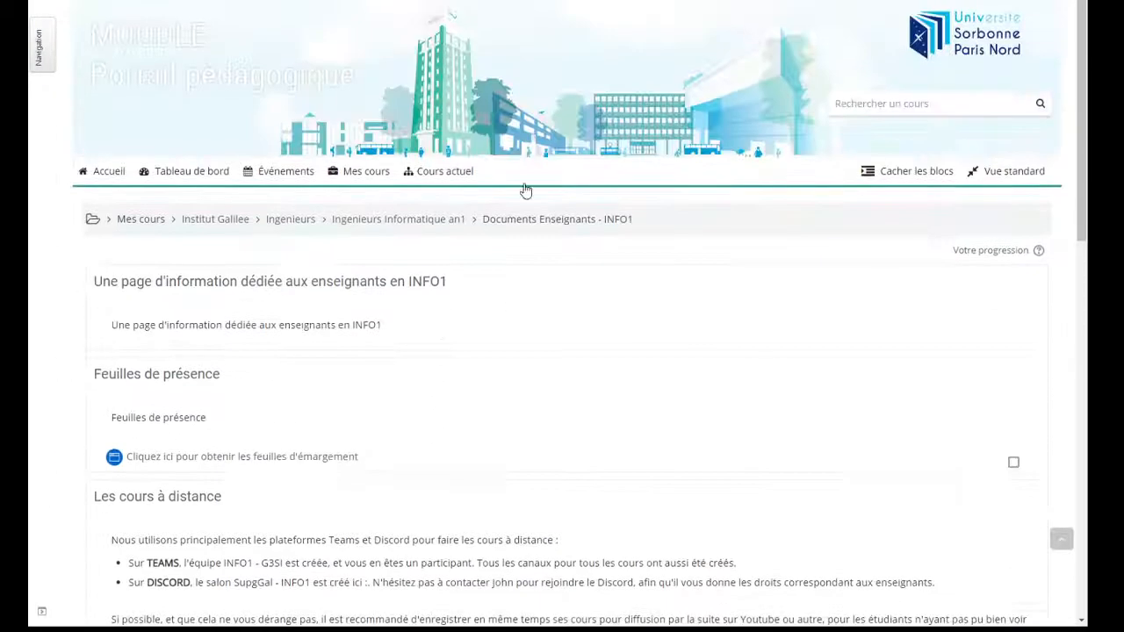
mouse_move(948, 2)
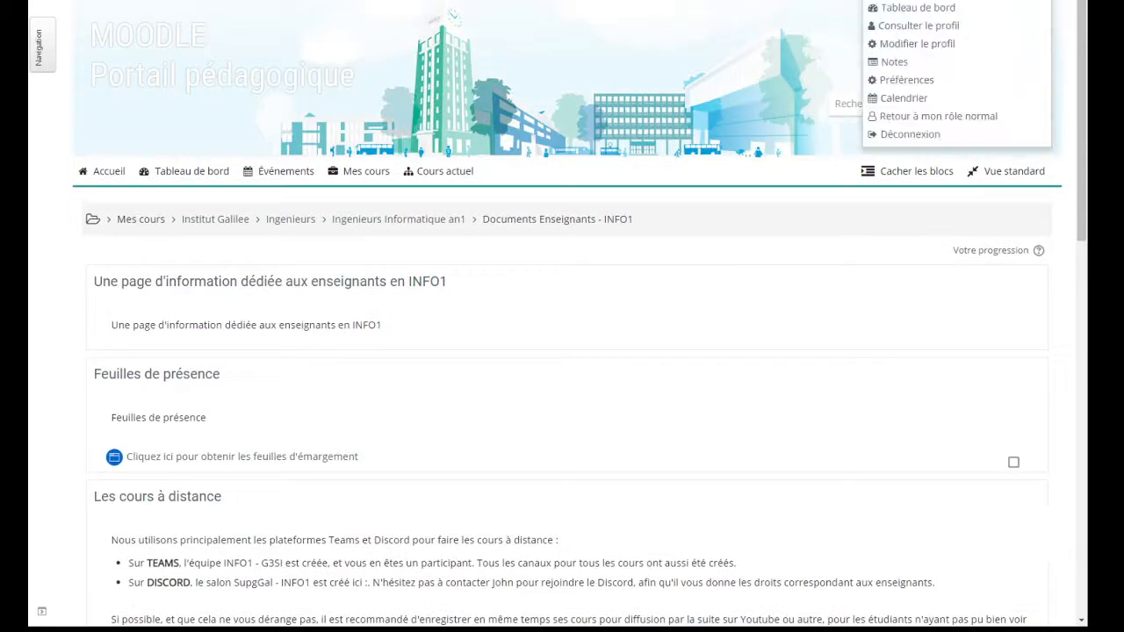
click(937, 116)
Add a new Test activity to the "Feuille de présence" section of the course.
scroll(447, 343, down, 10)
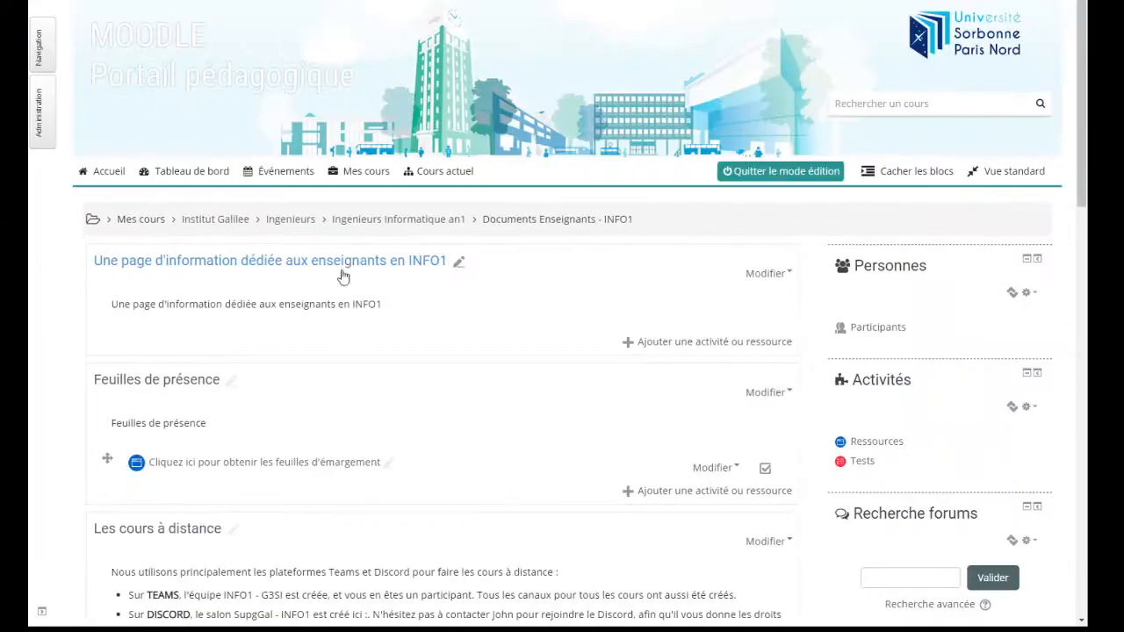
scroll(343, 276, down, 5)
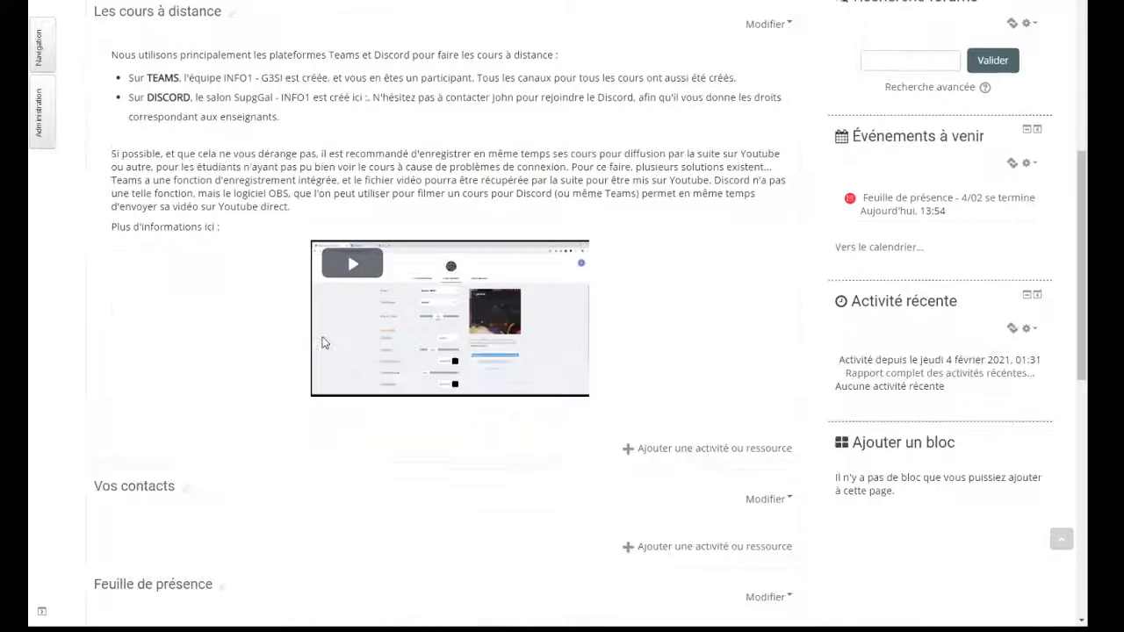
scroll(322, 342, down, 5)
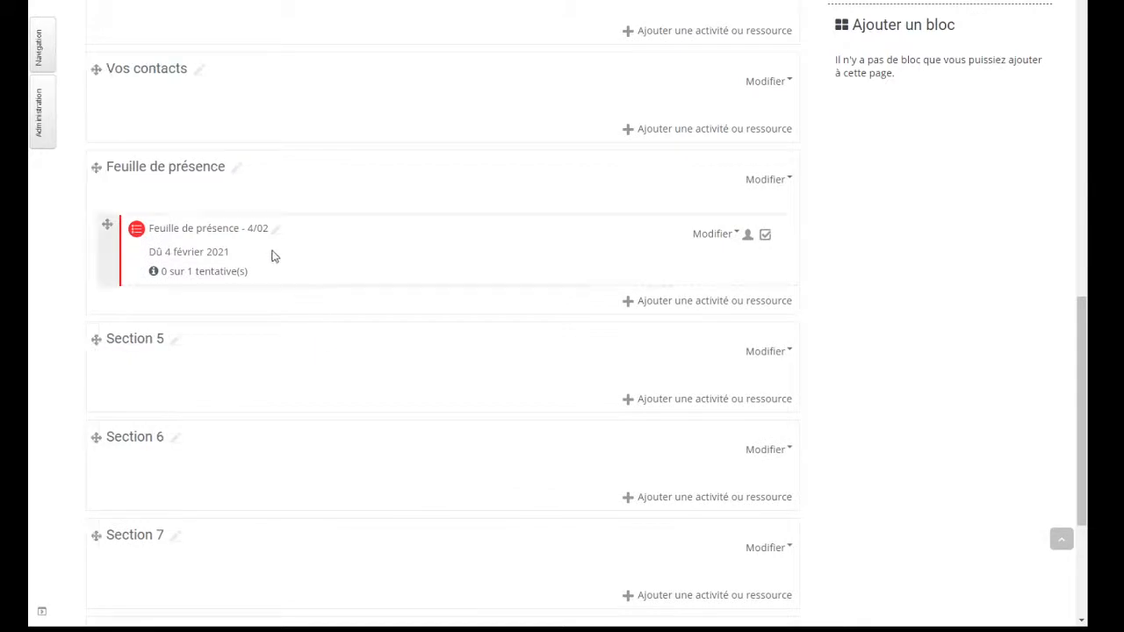
click(676, 308)
scroll(255, 386, down, 5)
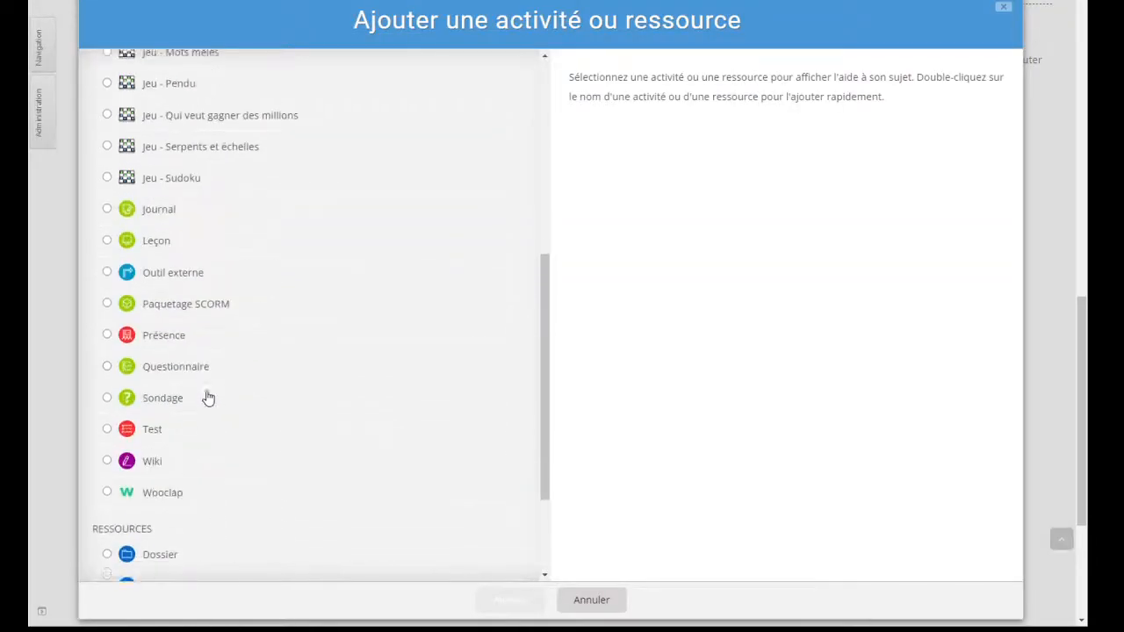
click(107, 279)
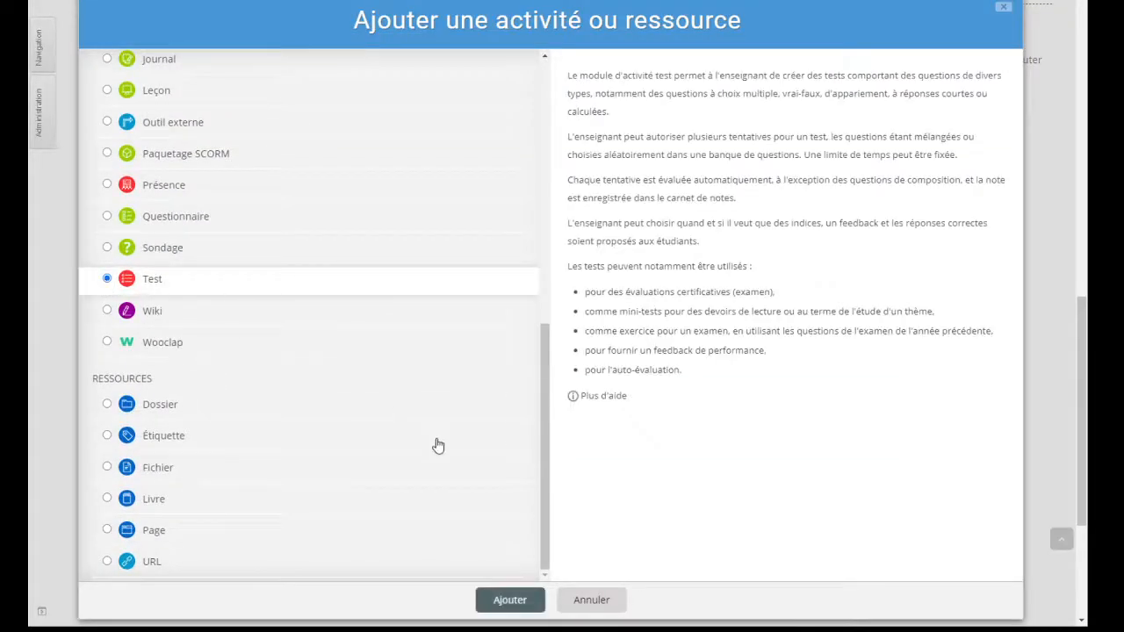
click(494, 600)
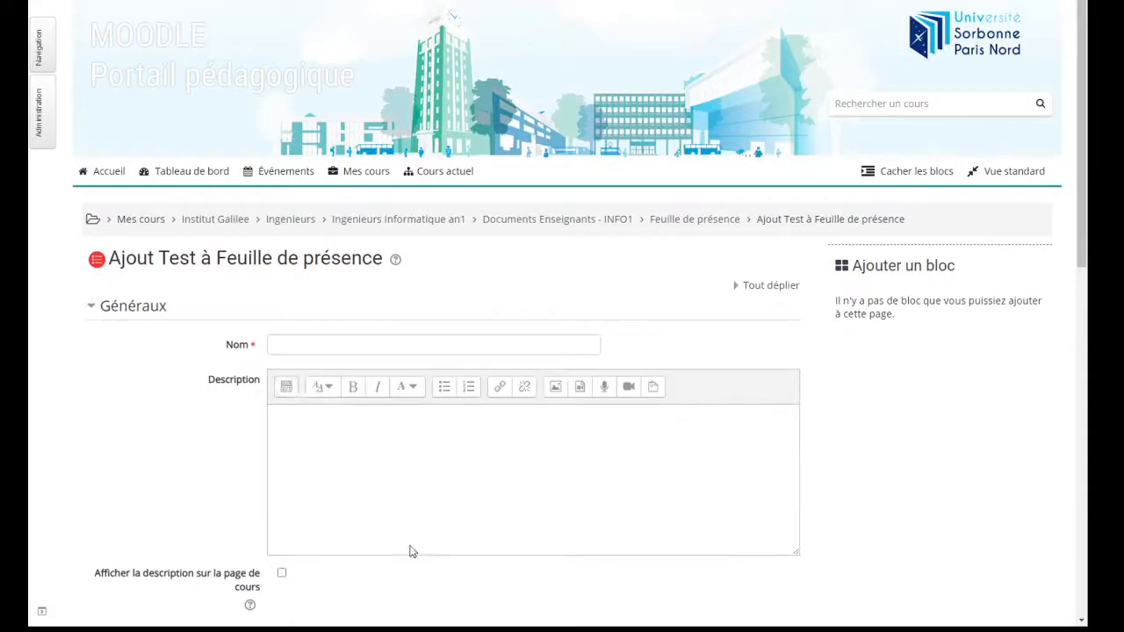
Name the new test "Feuille de présence - 4/02 (2)".
click(283, 351)
text(Feuill)
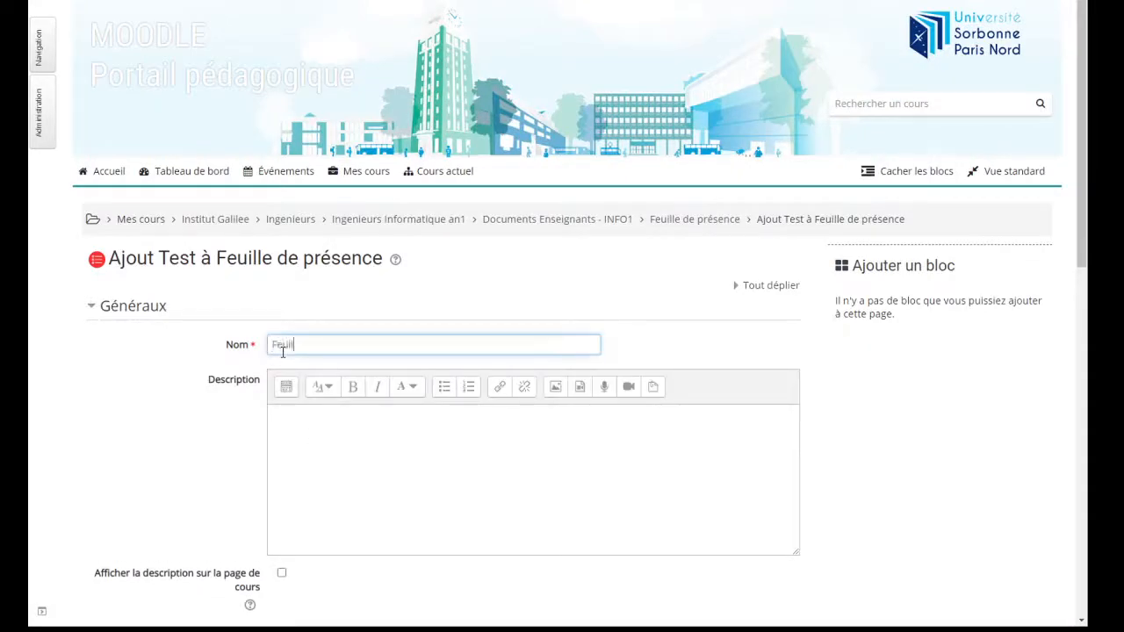
text(e de présence -b4/02 (2))
Enable the test's opening at 13:00 and closing at 13:18 on 4 février 2021, then save and display it.
scroll(283, 351, down, 3)
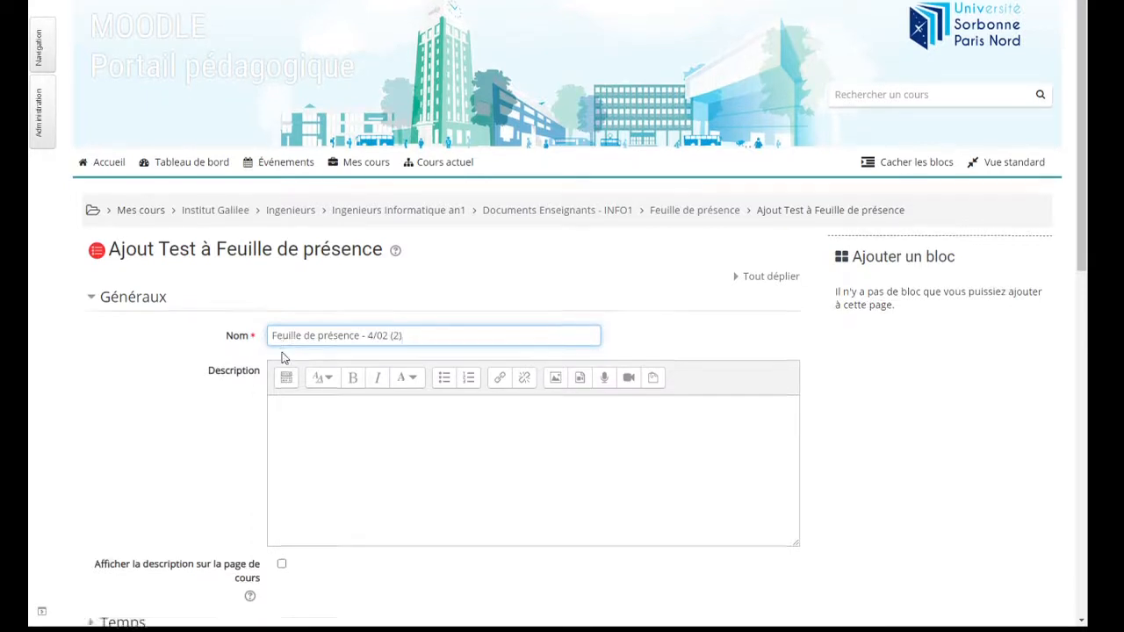
scroll(283, 358, up, 2)
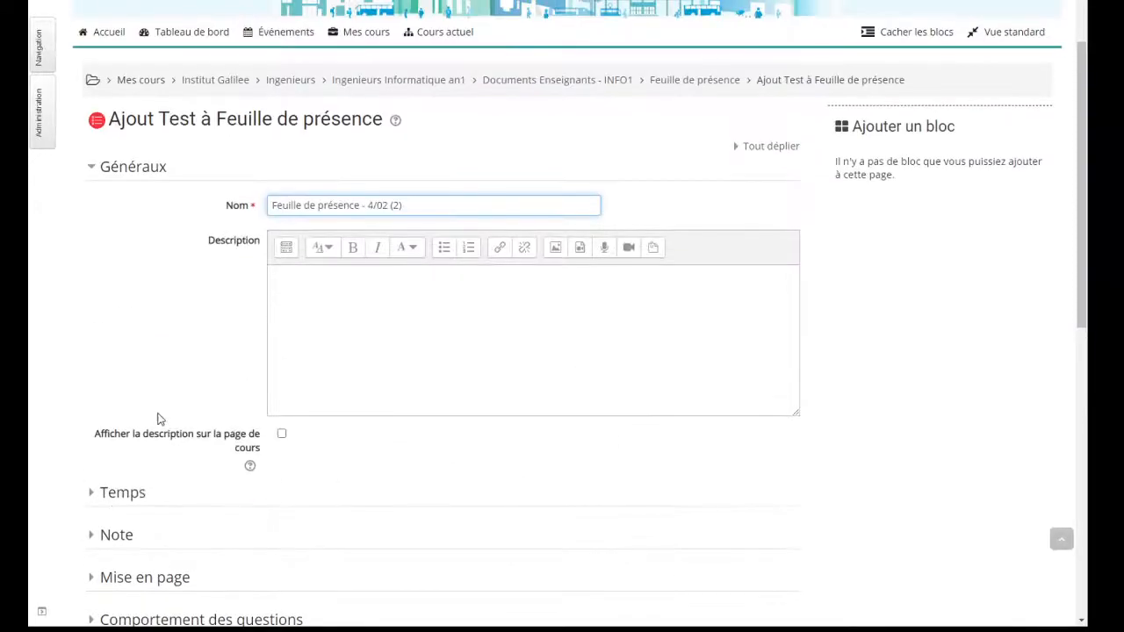
click(112, 494)
scroll(494, 599, down, 2)
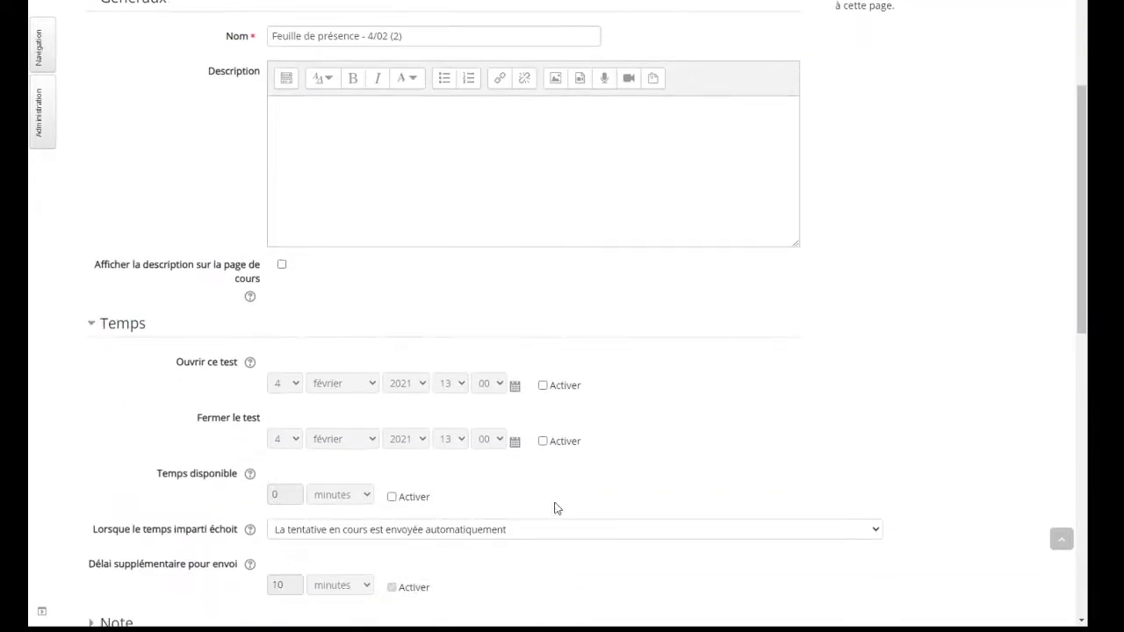
click(543, 386)
click(543, 441)
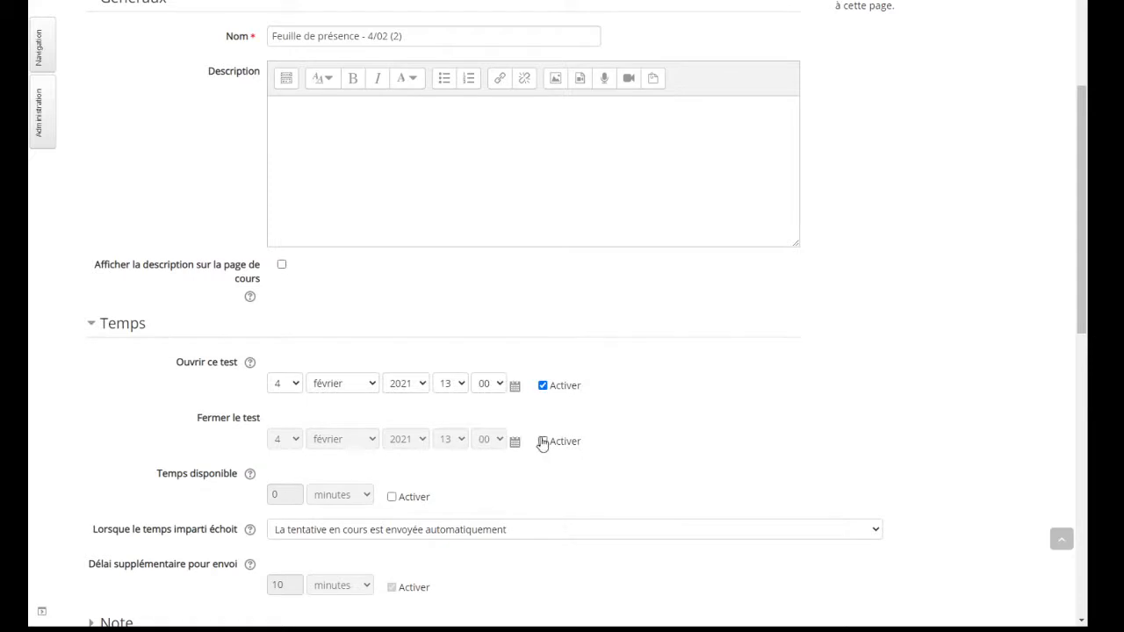
click(494, 440)
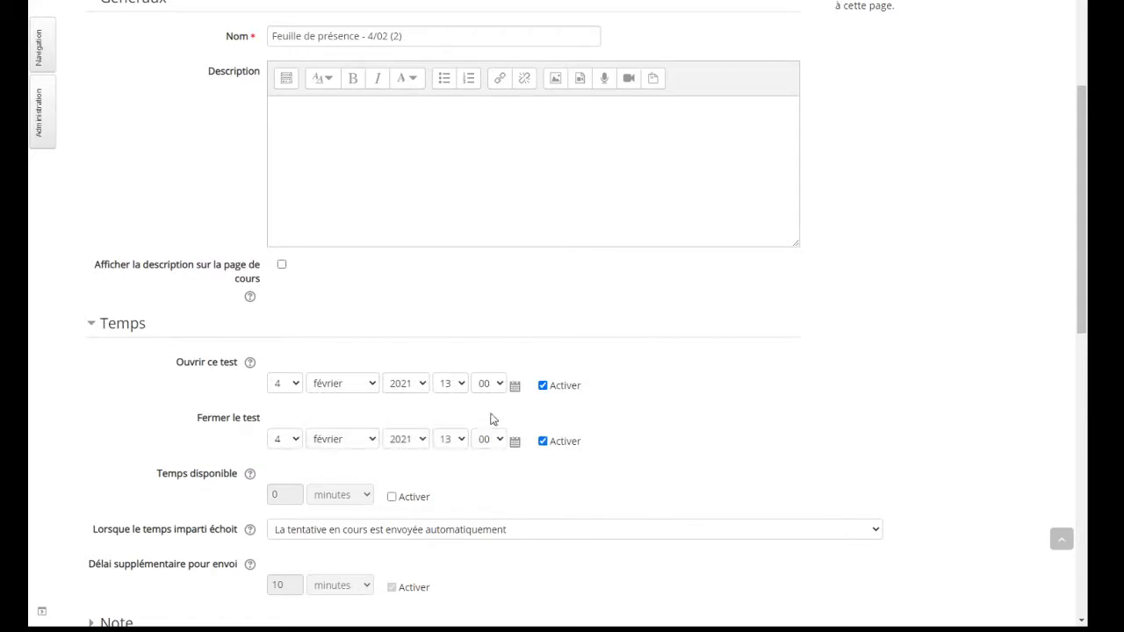
click(491, 415)
scroll(611, 458, down, 9)
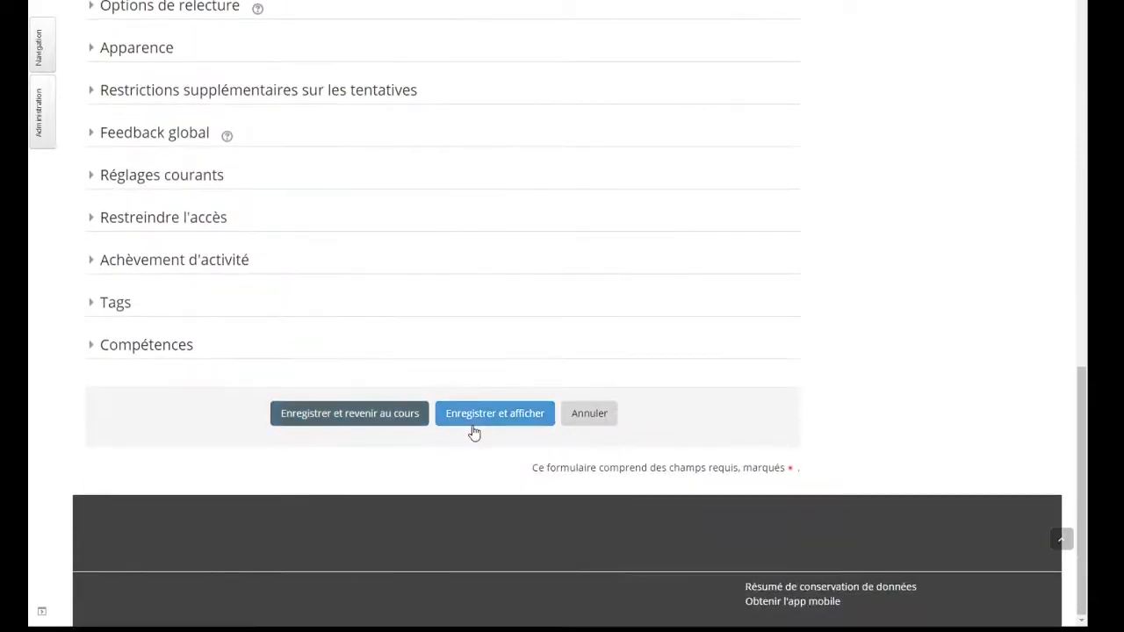
click(481, 422)
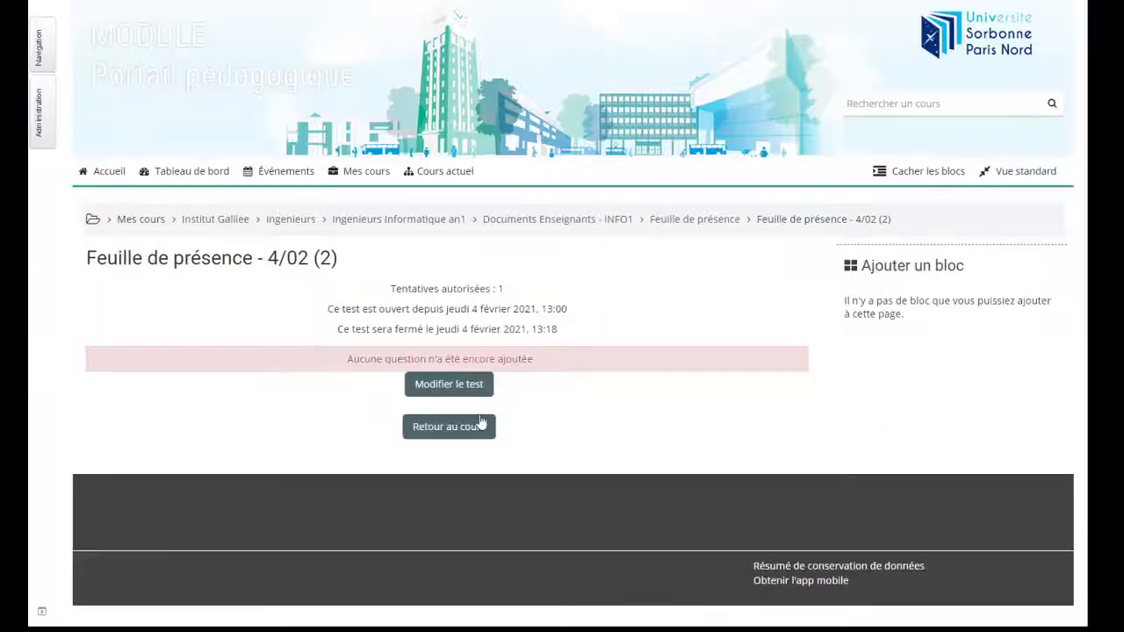
Add the existing question "Etes-vous présent ?" from the question bank to the test and save.
click(437, 395)
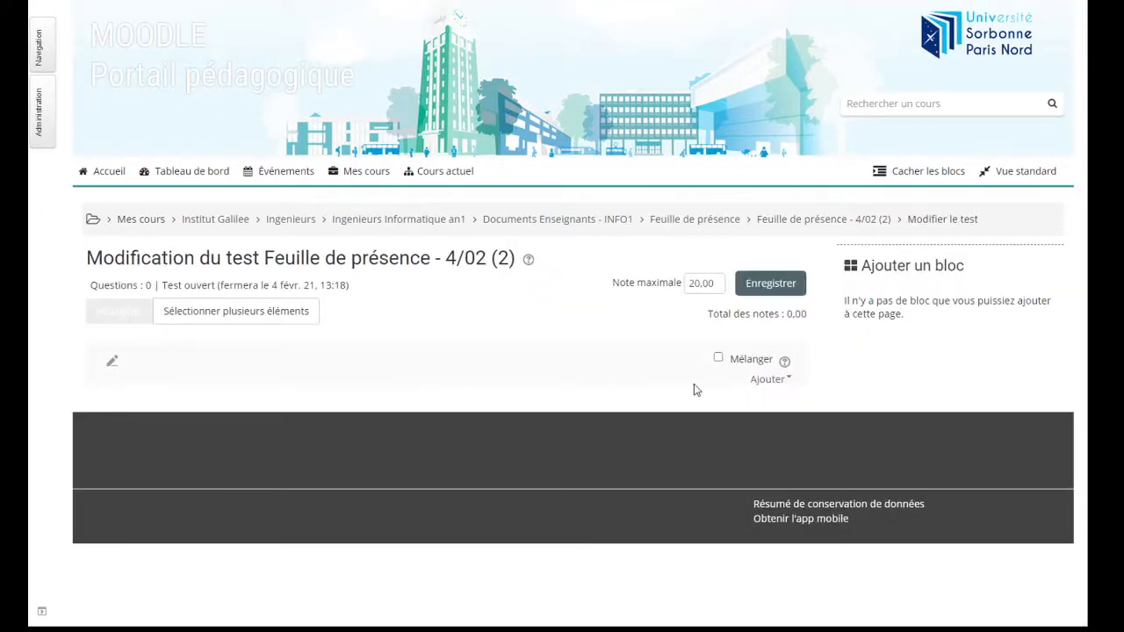
click(756, 383)
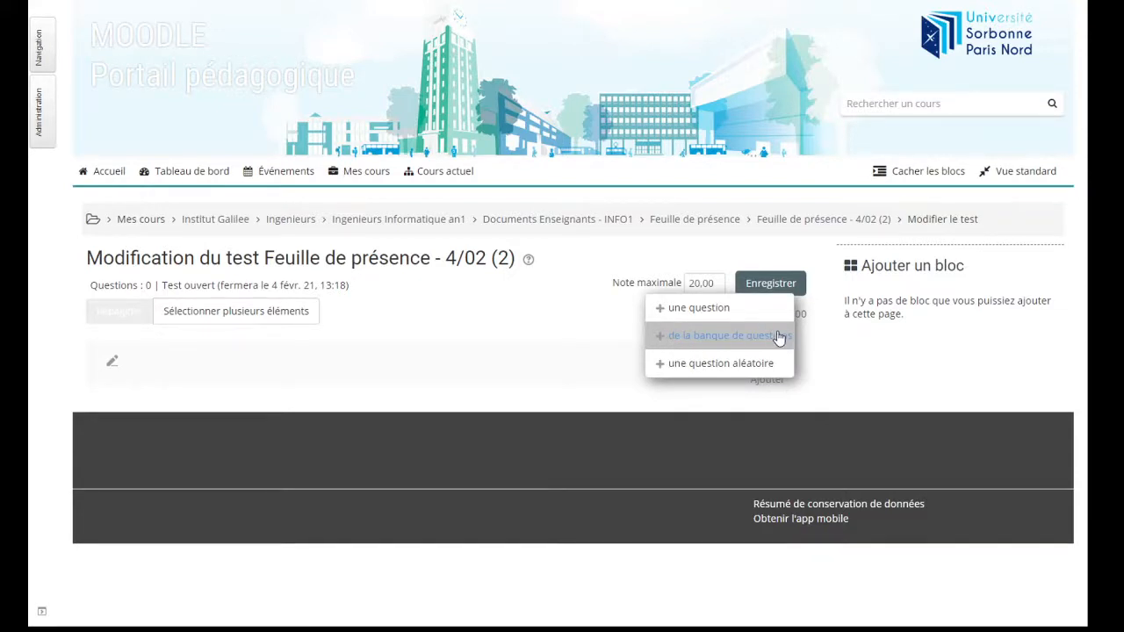
click(686, 341)
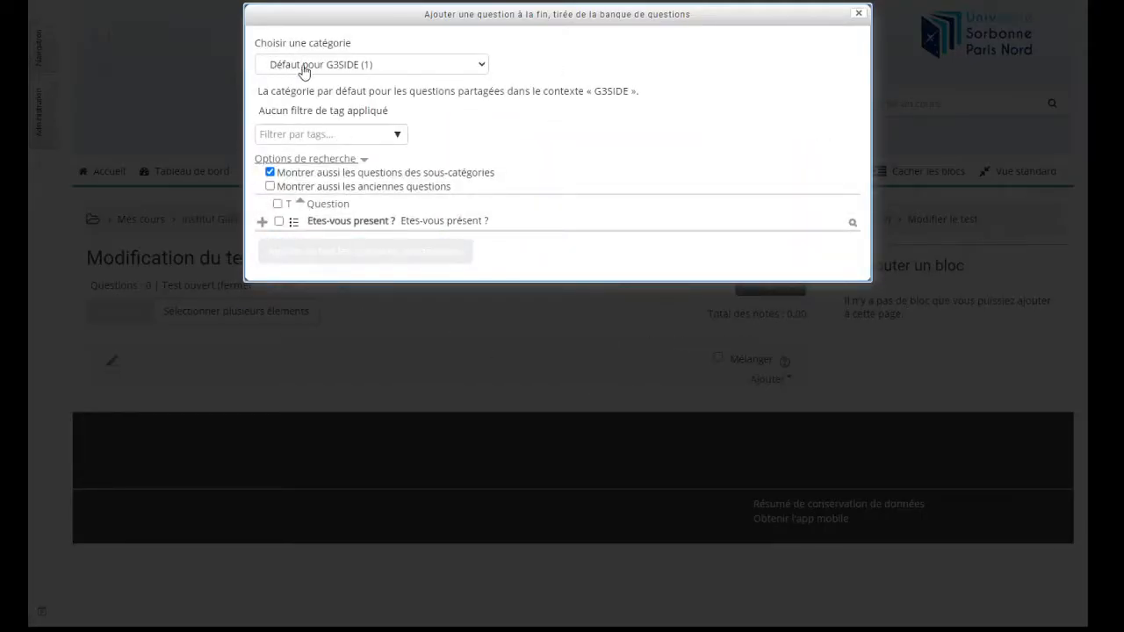
click(278, 223)
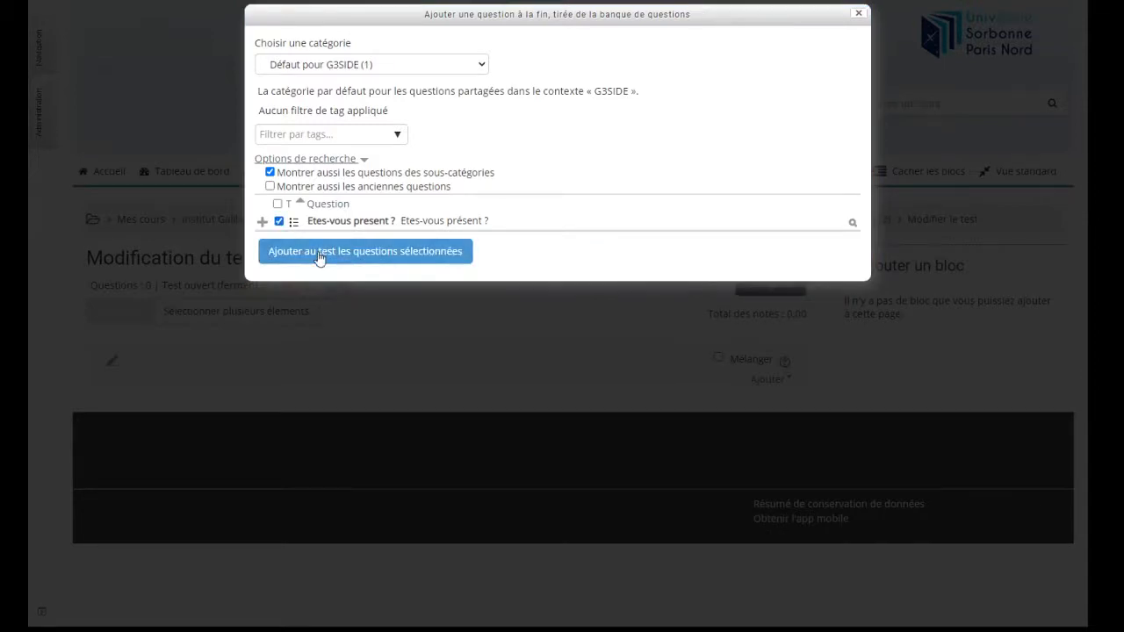
click(319, 252)
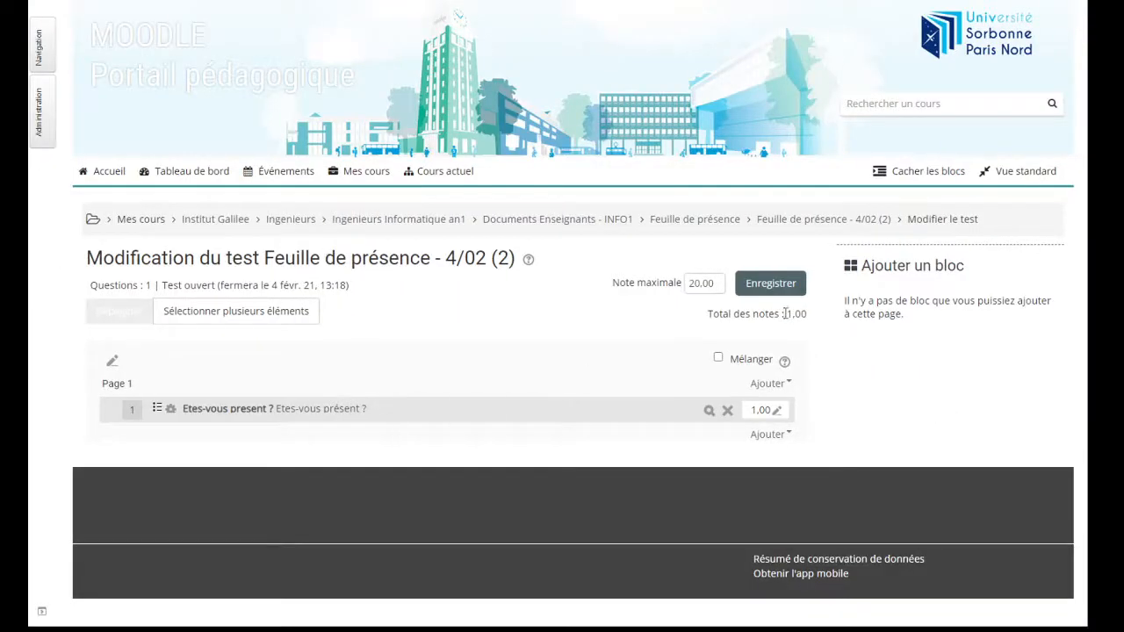
click(777, 286)
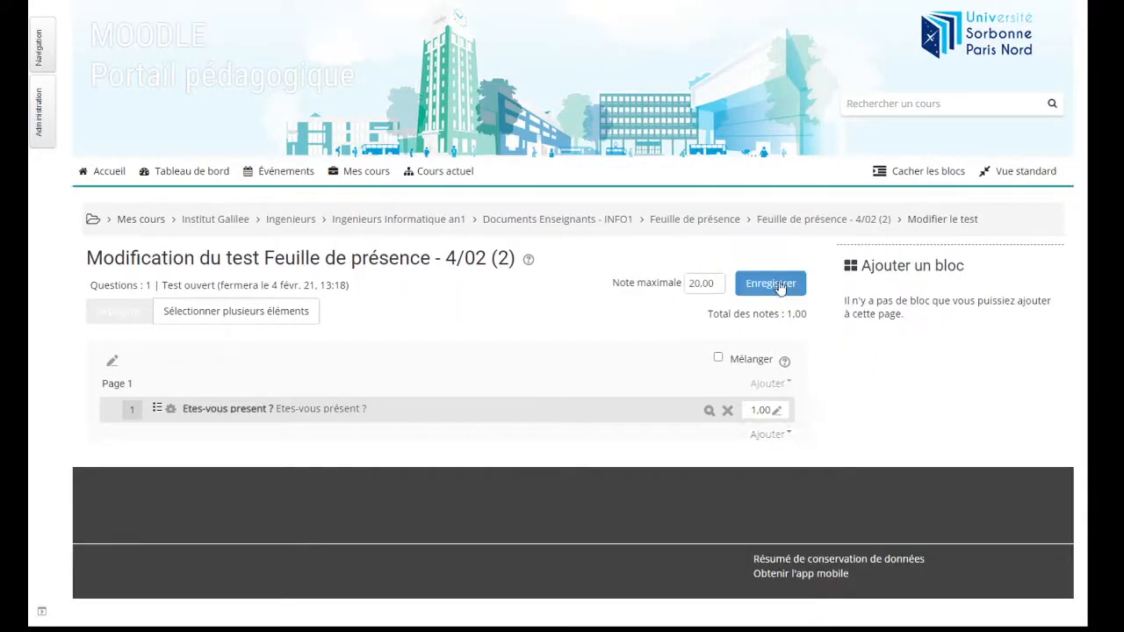
Preview the test "Feuille de présence - 4/02 (2)" from the course page and return to the course.
click(546, 225)
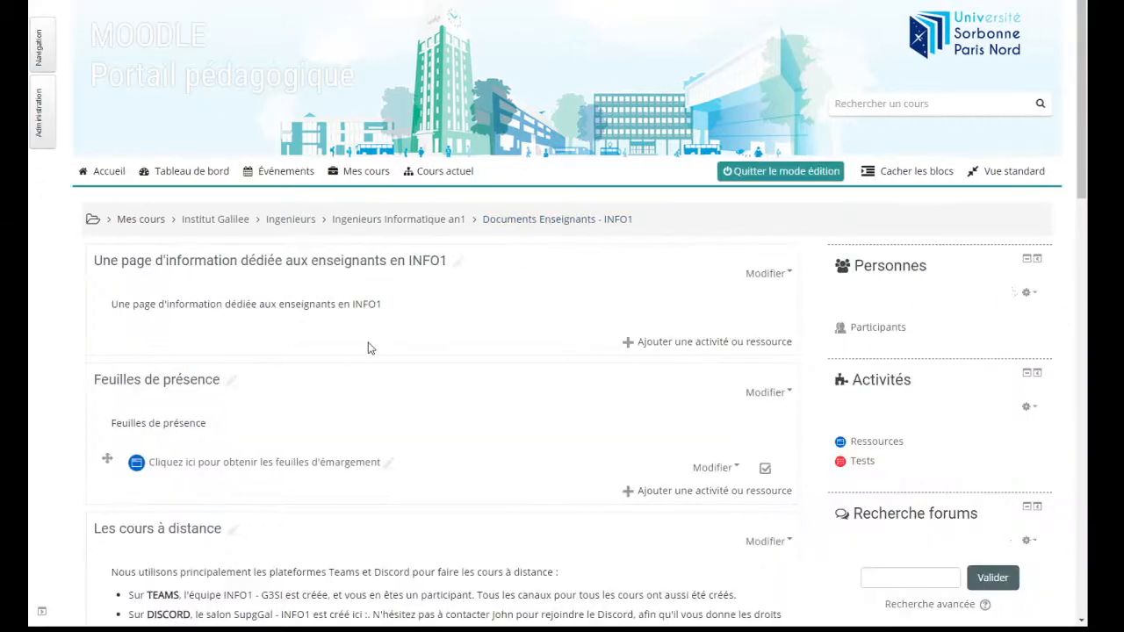
scroll(371, 346, down, 10)
scroll(368, 342, down, 3)
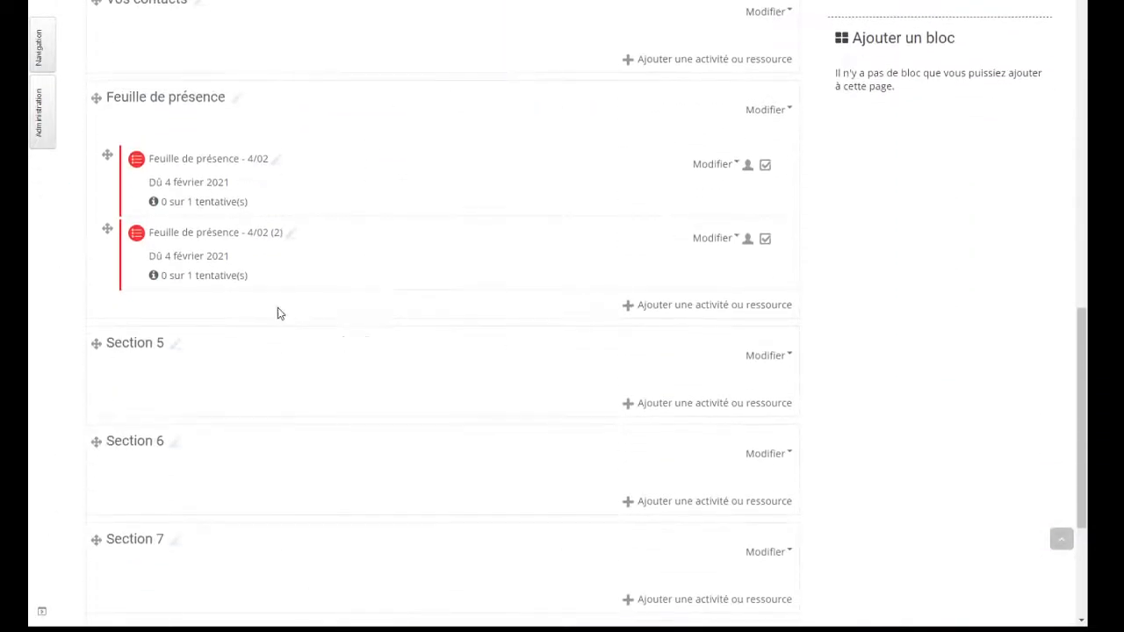
click(249, 235)
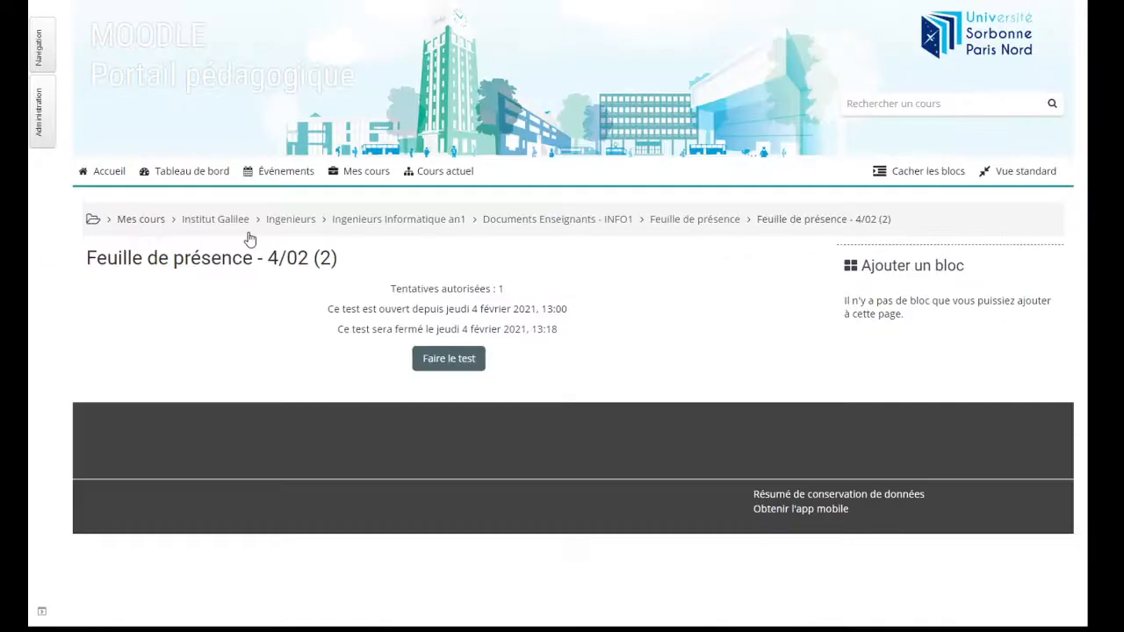
click(449, 358)
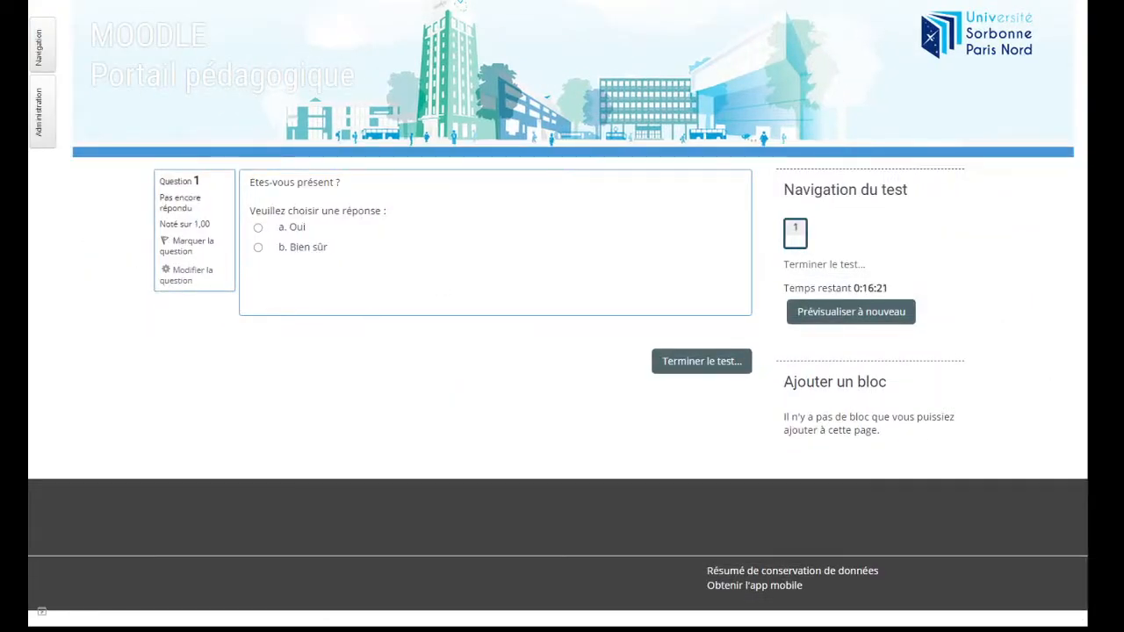
key(alt+Left)
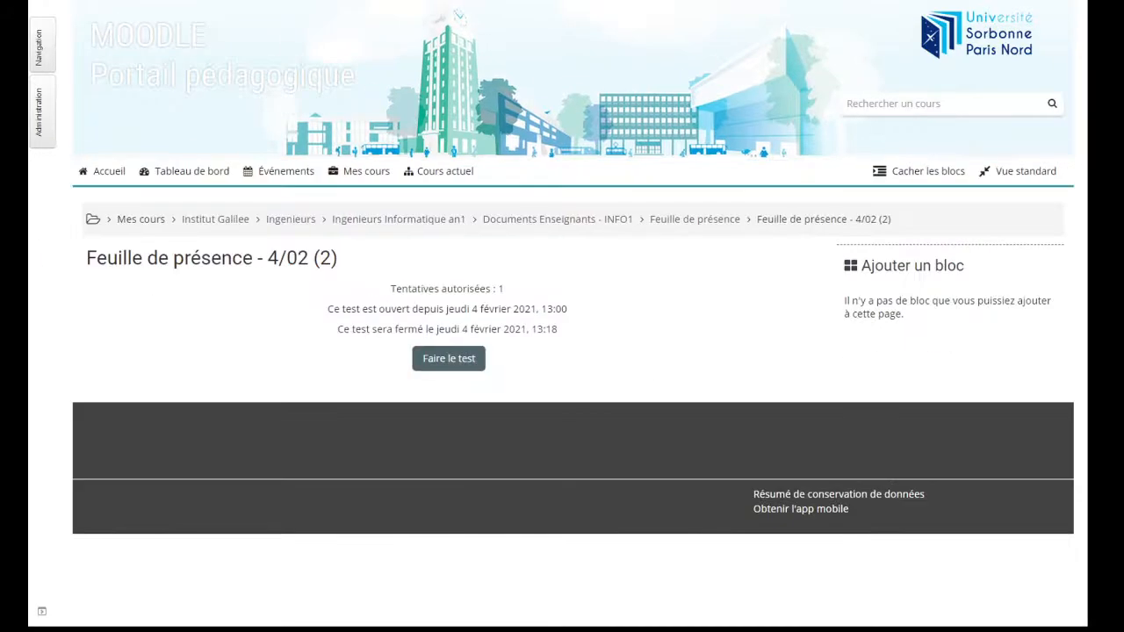
key(alt+Left)
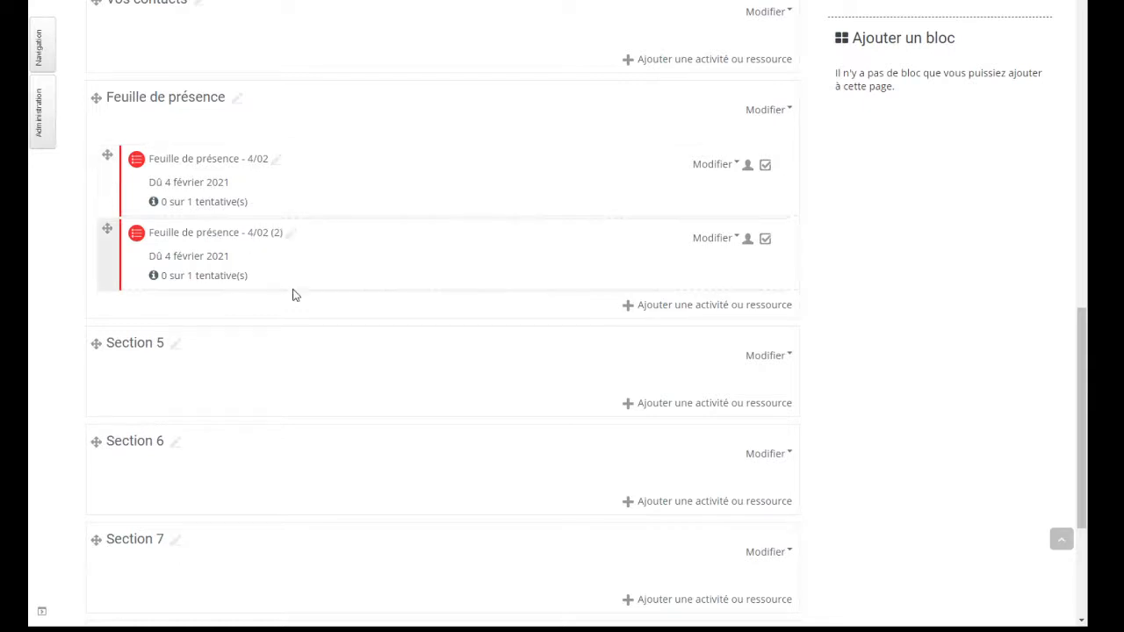
Look over the course administration options from the course page.
scroll(302, 338, up, 2)
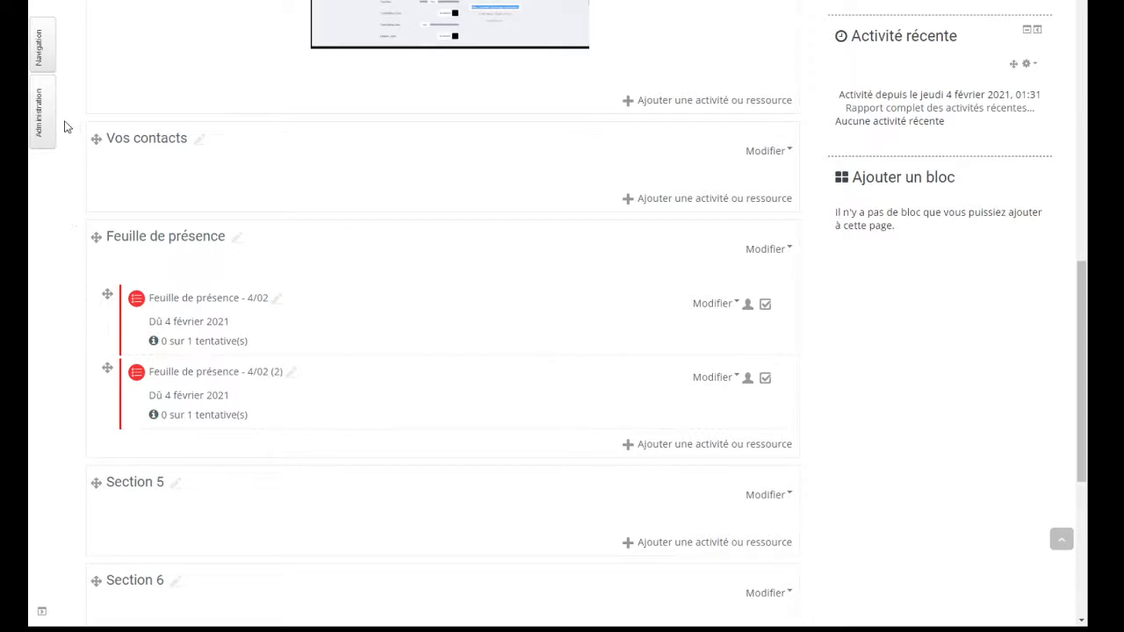
click(40, 110)
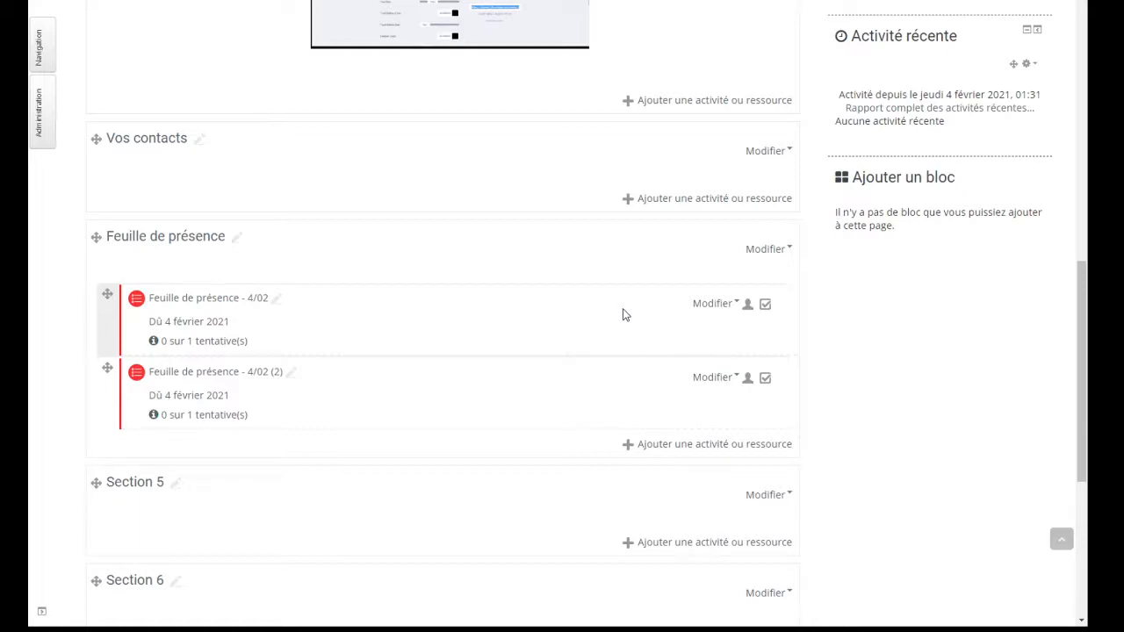
click(42, 113)
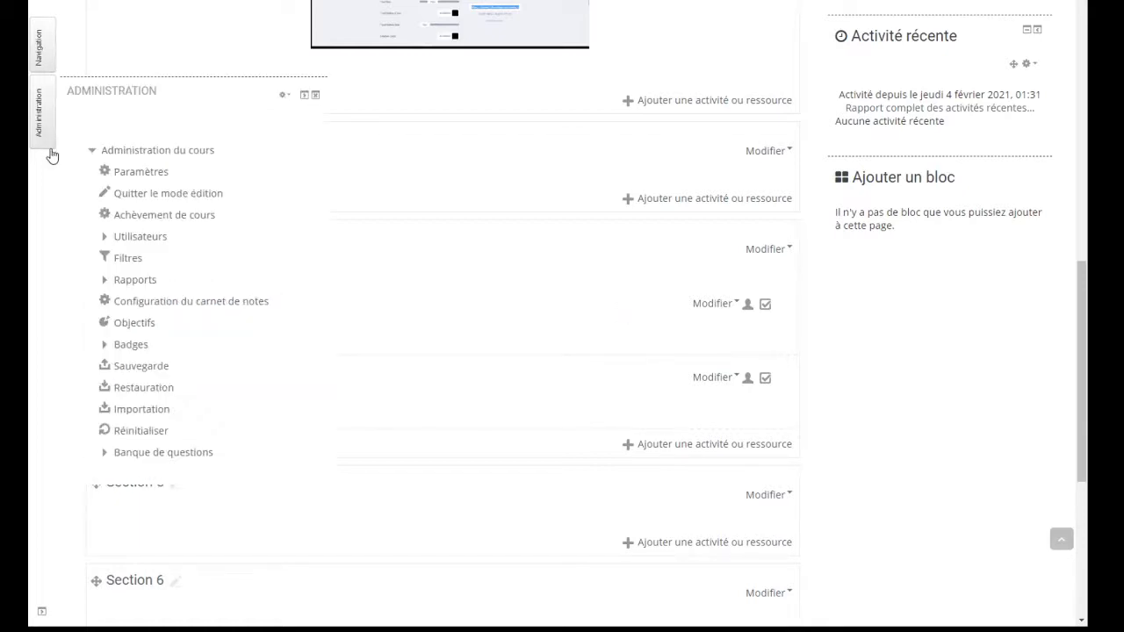
scroll(51, 136, up, 2)
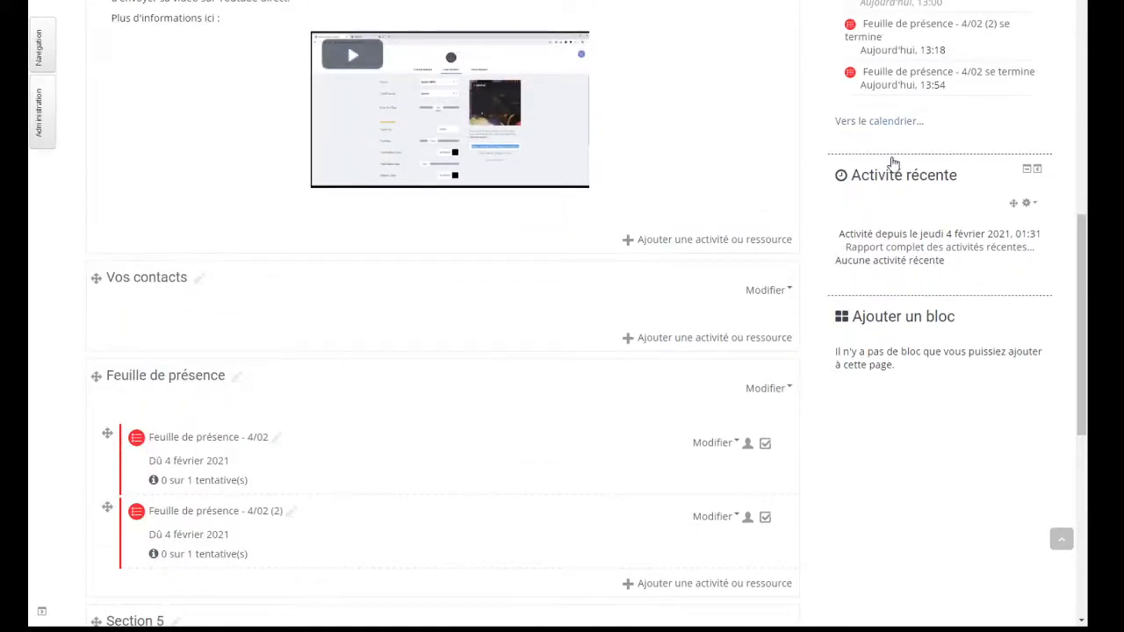
Open the course's gradebook setup from the course administration and go to the grade export.
scroll(910, 272, up, 3)
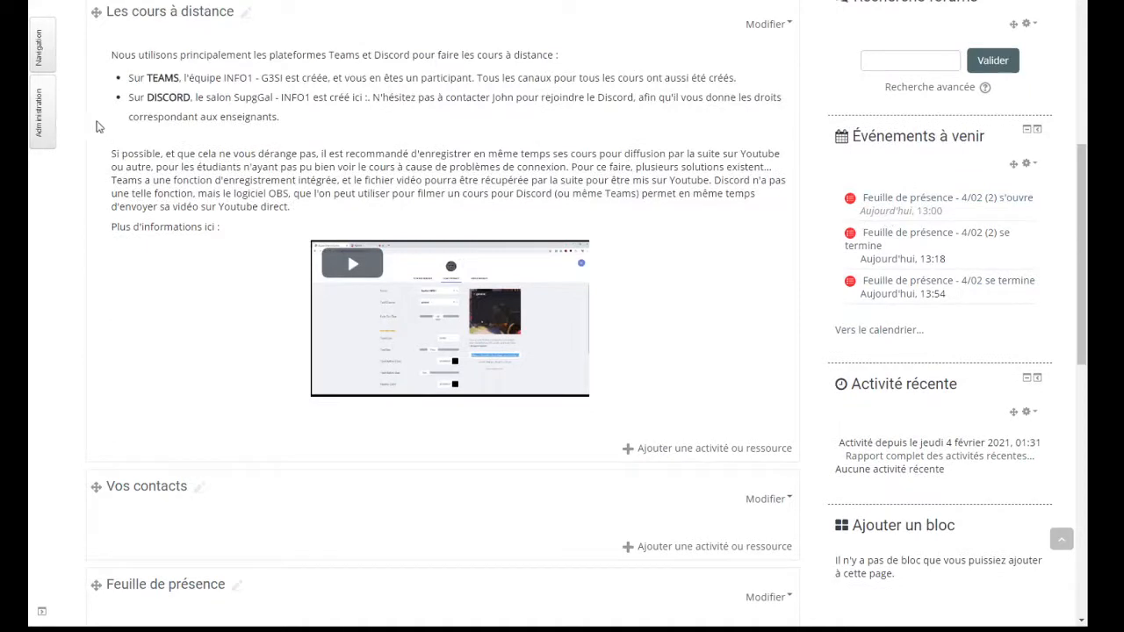
click(50, 110)
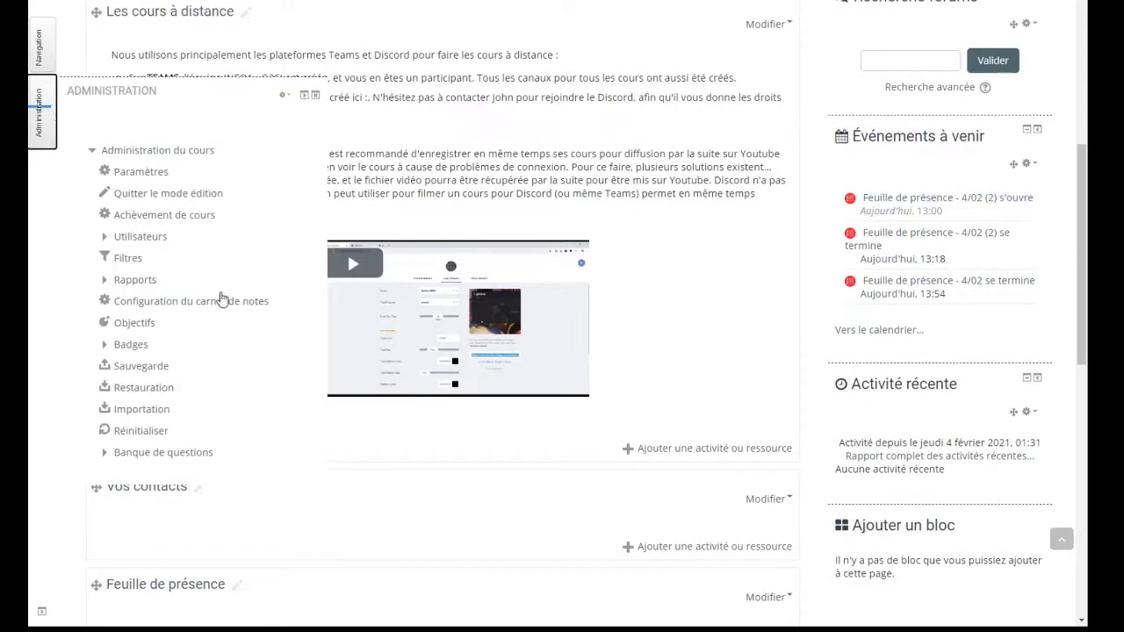
click(208, 302)
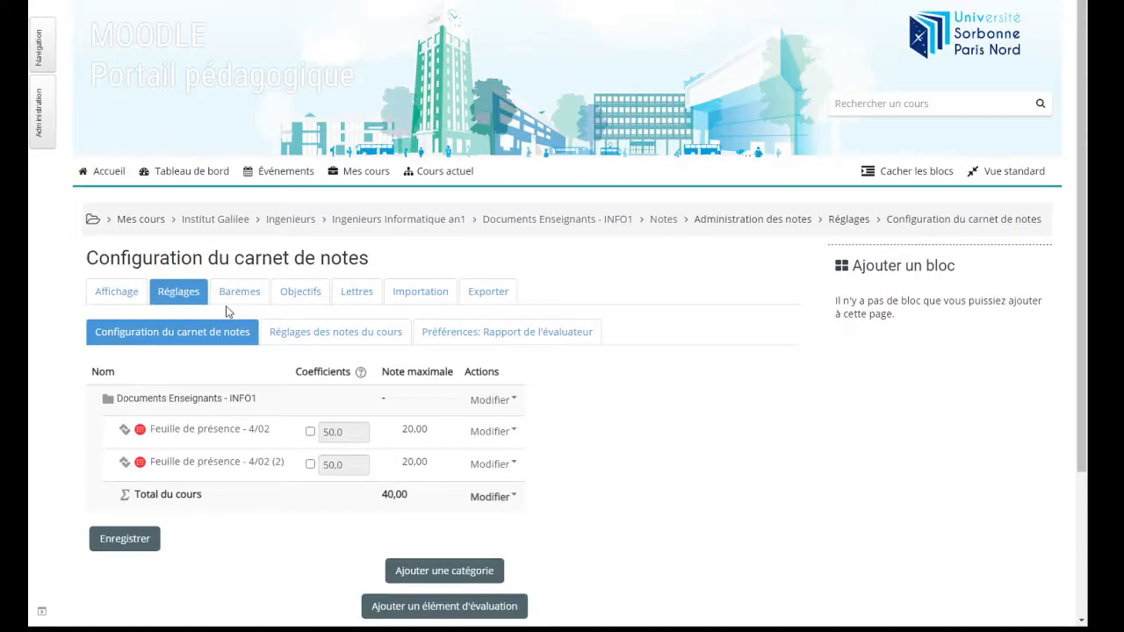
click(491, 294)
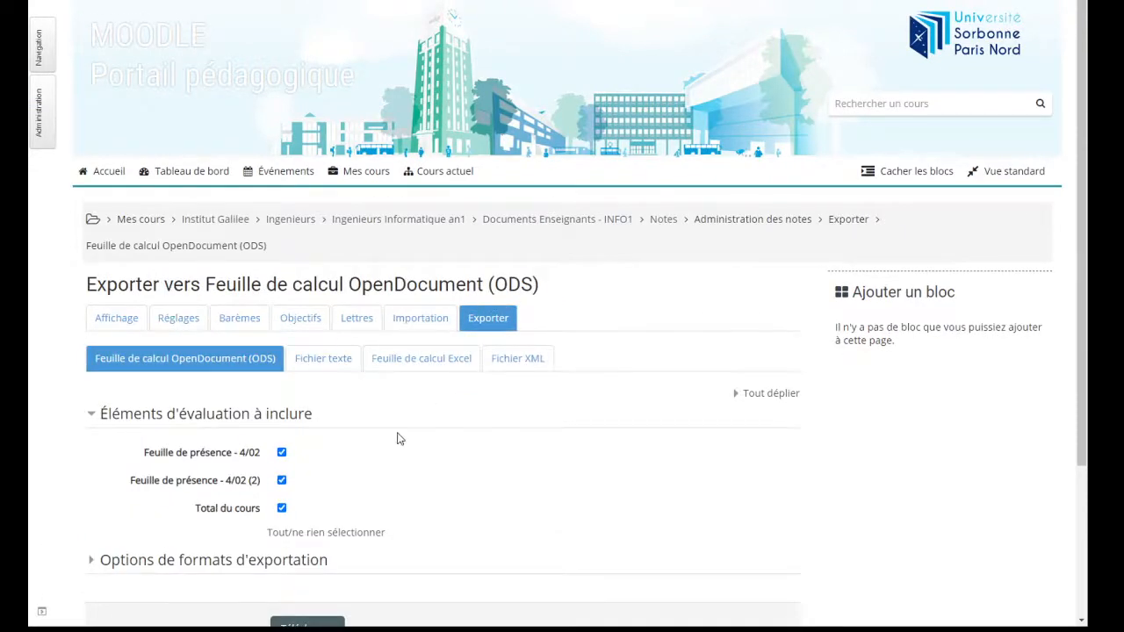
Download the grades of both "Feuille de présence" tests as an Excel spreadsheet, excluding "Total du cours".
scroll(397, 439, down, 2)
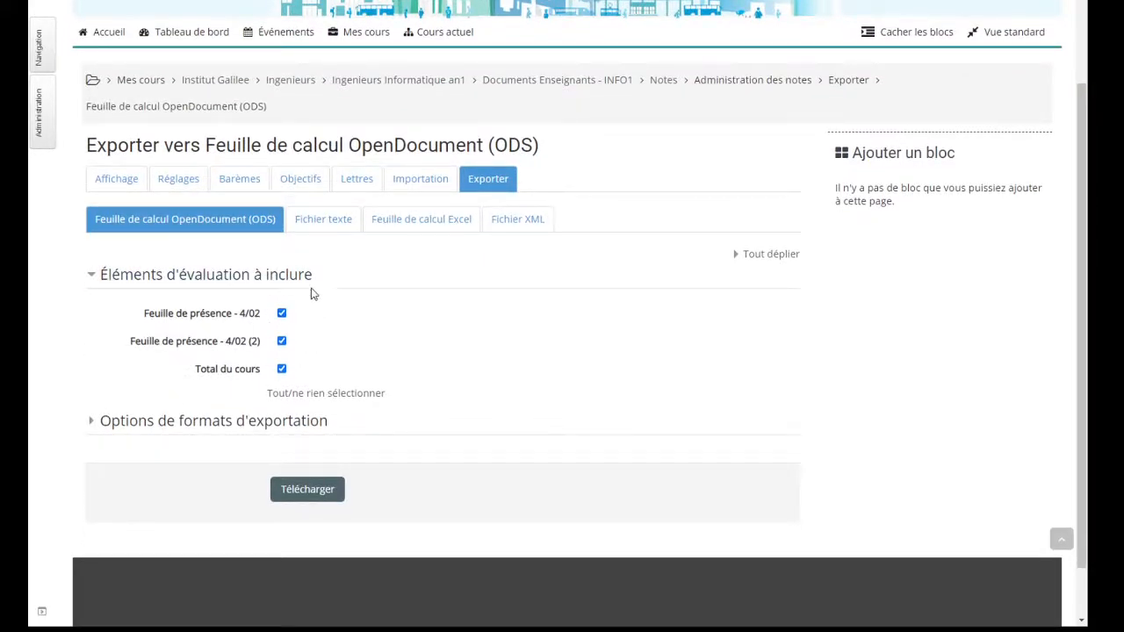
click(281, 369)
click(422, 227)
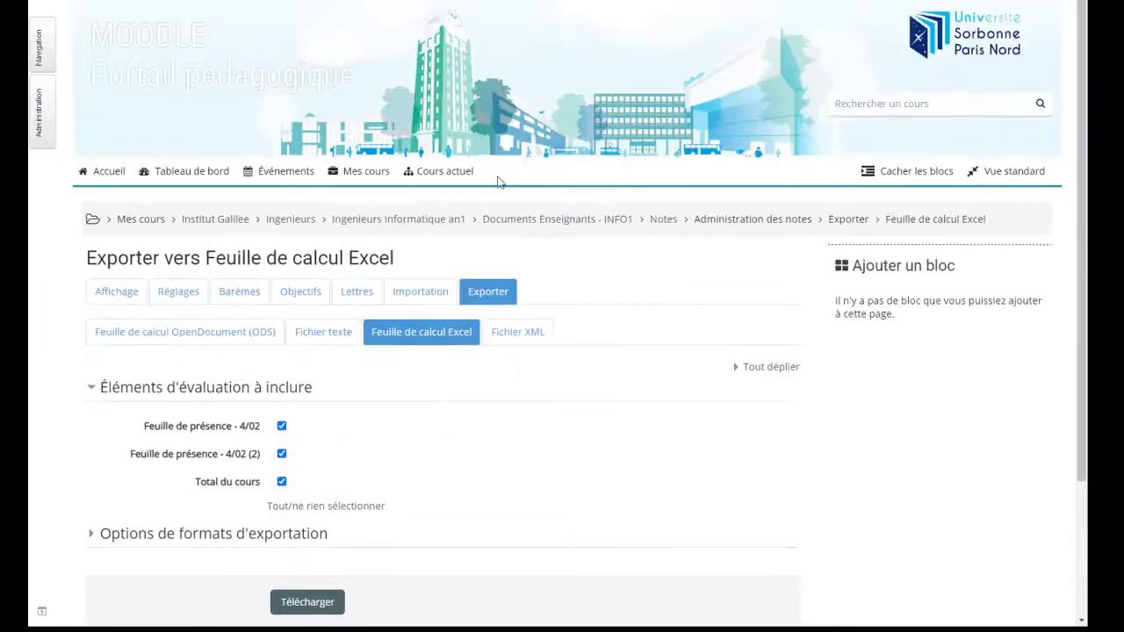
scroll(324, 373, down, 2)
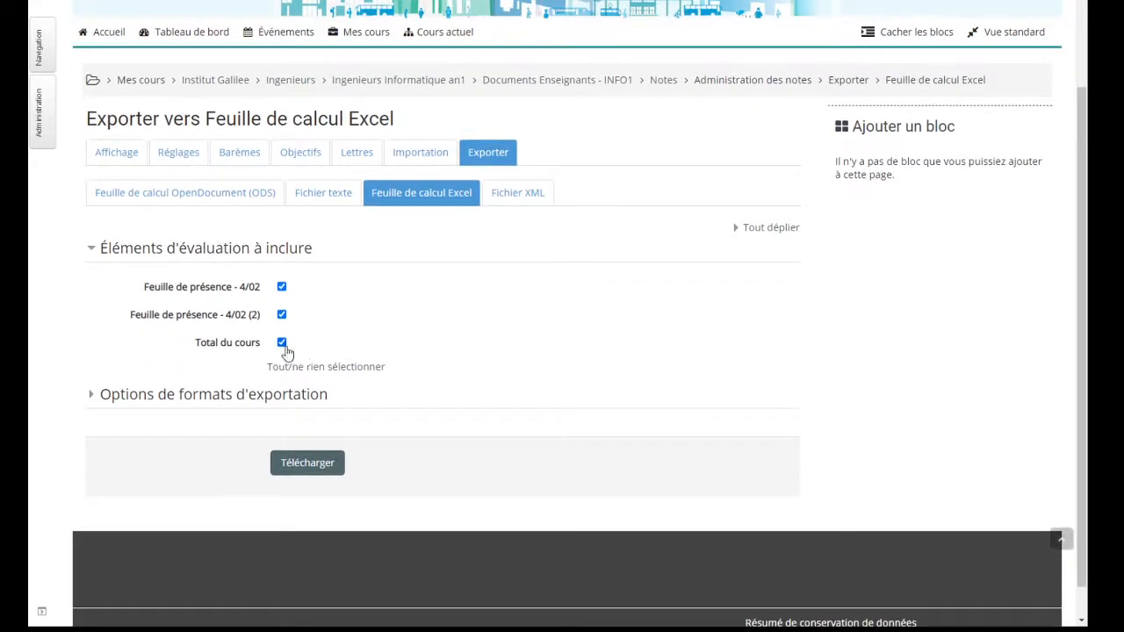
click(281, 344)
click(302, 472)
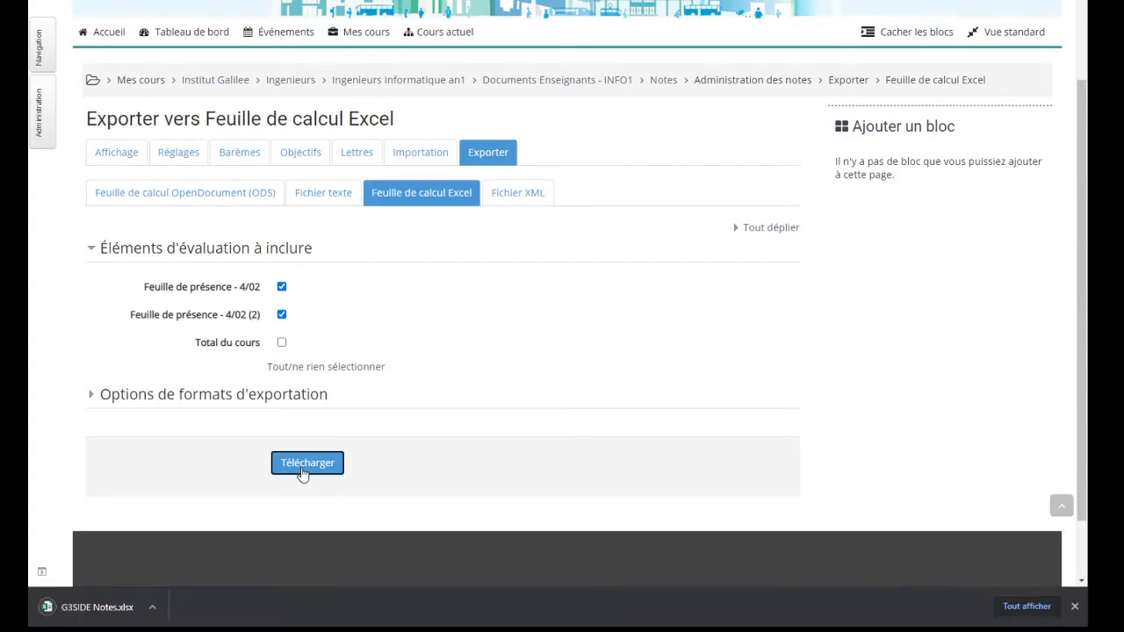